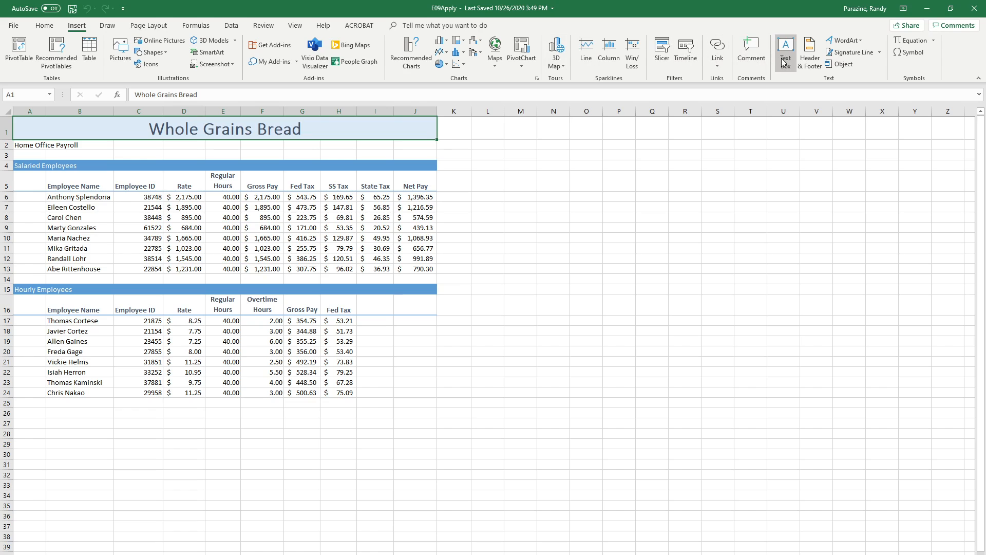
Insert a page header and enter the preparer's full name in its left section
left_click(810, 54)
left_click(133, 174)
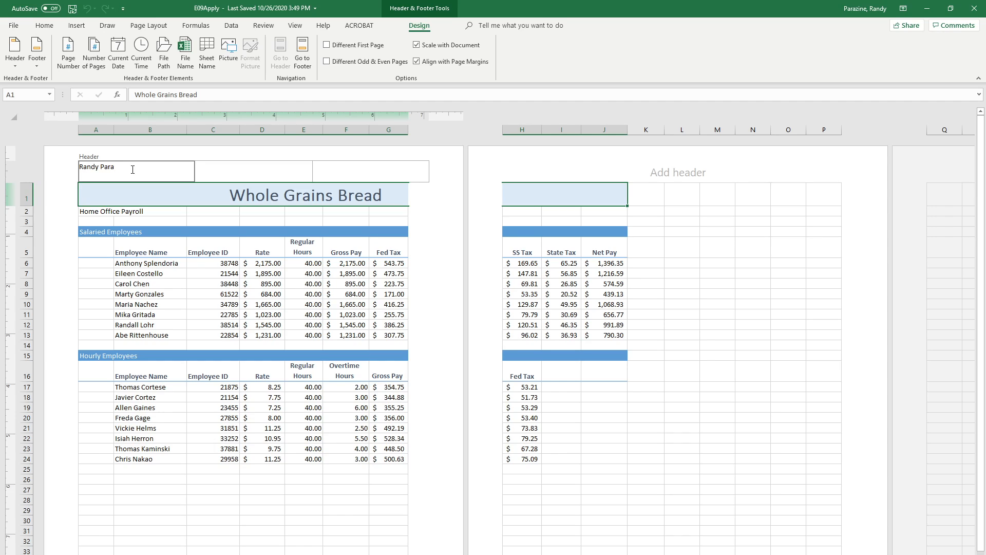
key("Tab")
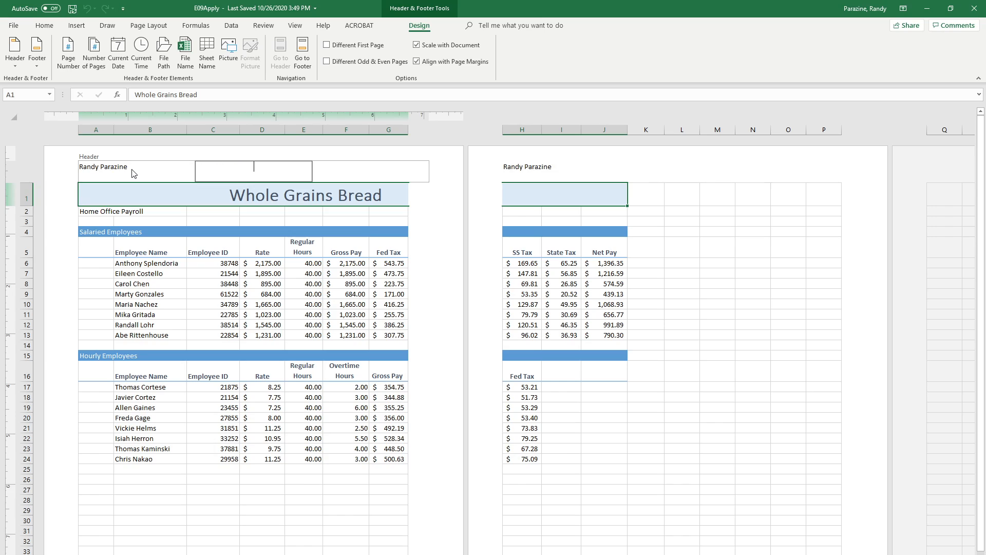
Add the current date to the header's center section and the page number to its right section, and return to Normal view
left_click(117, 58)
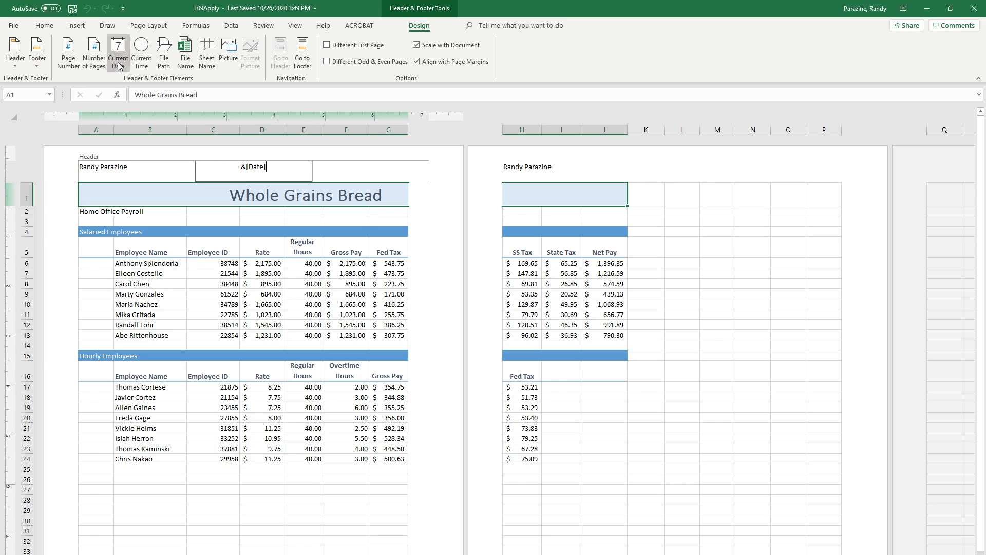
key("Tab")
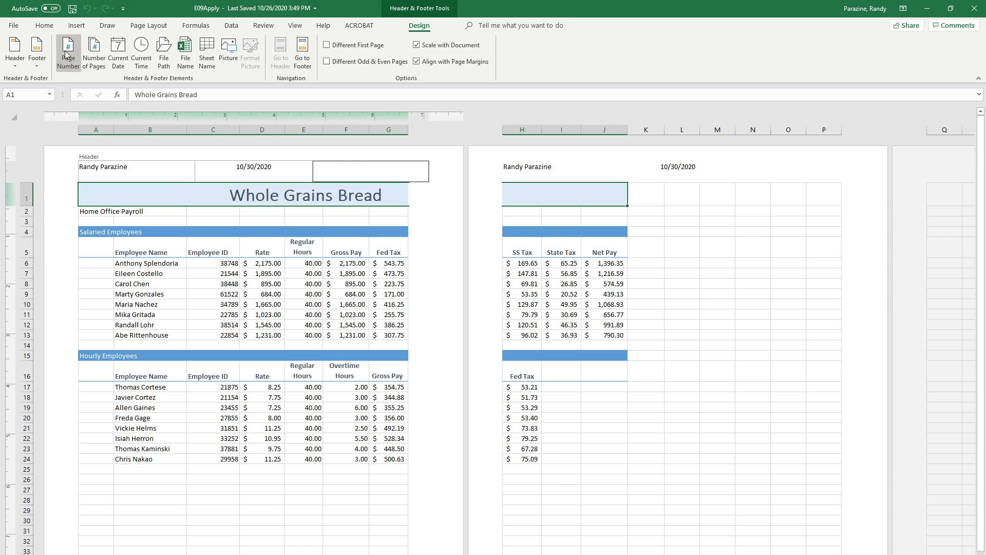
left_click(66, 54)
left_click(185, 271)
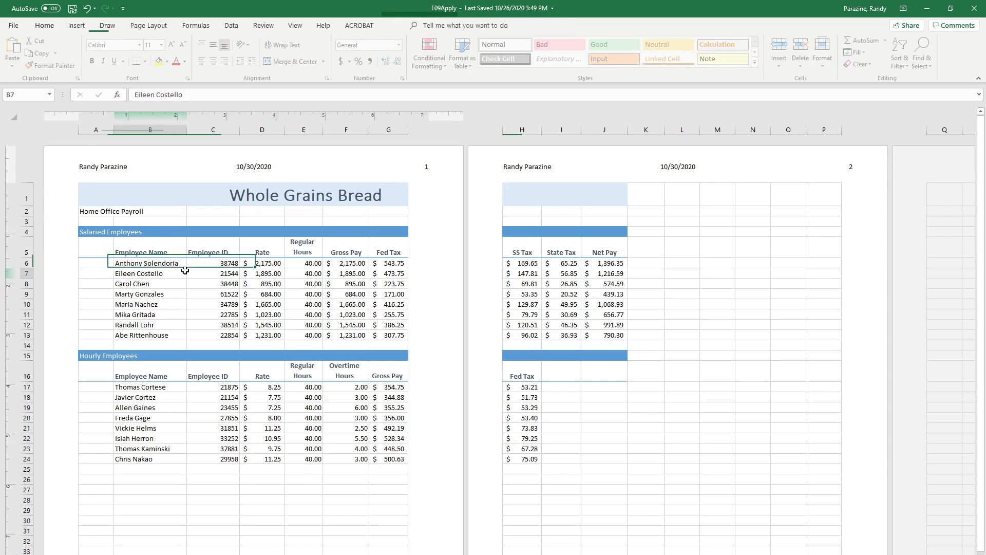
left_click(709, 552)
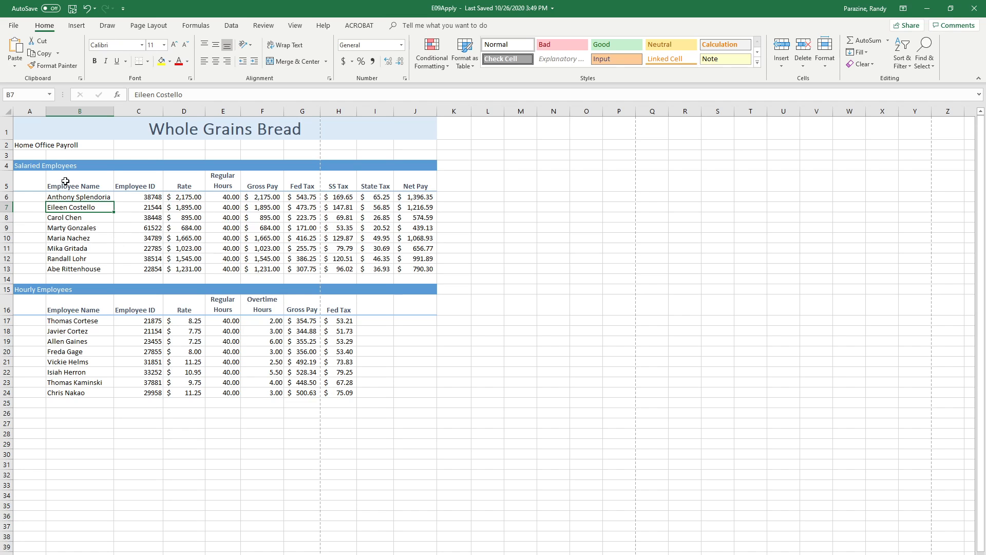
Move the salaried employees table B5:J13 one column to the left so it starts in A5
left_click_drag(67, 182, 394, 267)
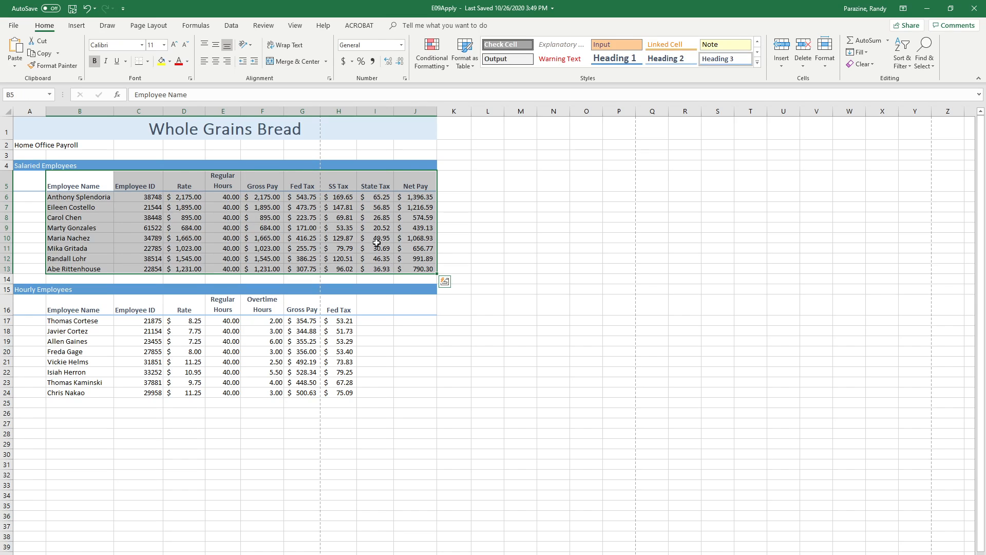
right_click(350, 234)
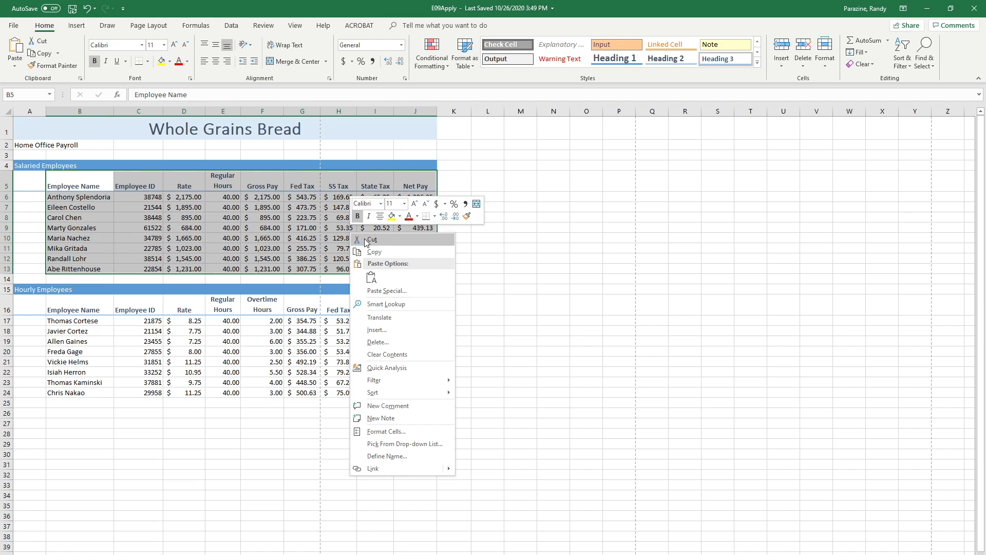
left_click(373, 251)
left_click(37, 185)
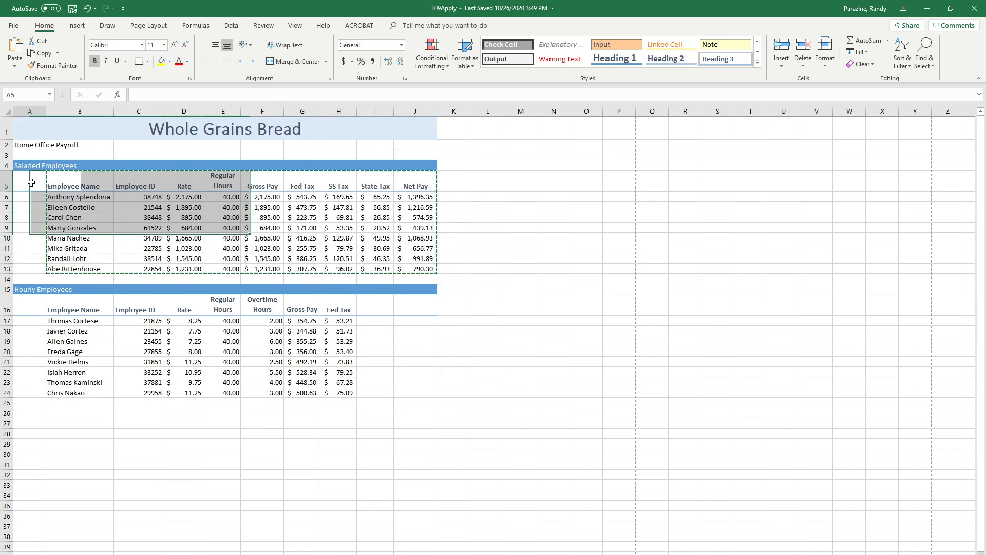
right_click(32, 185)
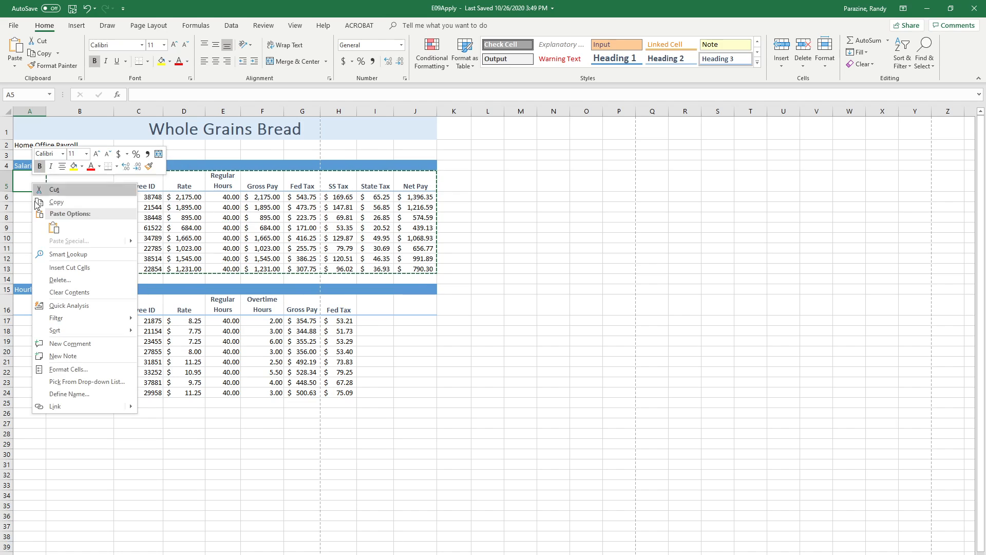
left_click(54, 228)
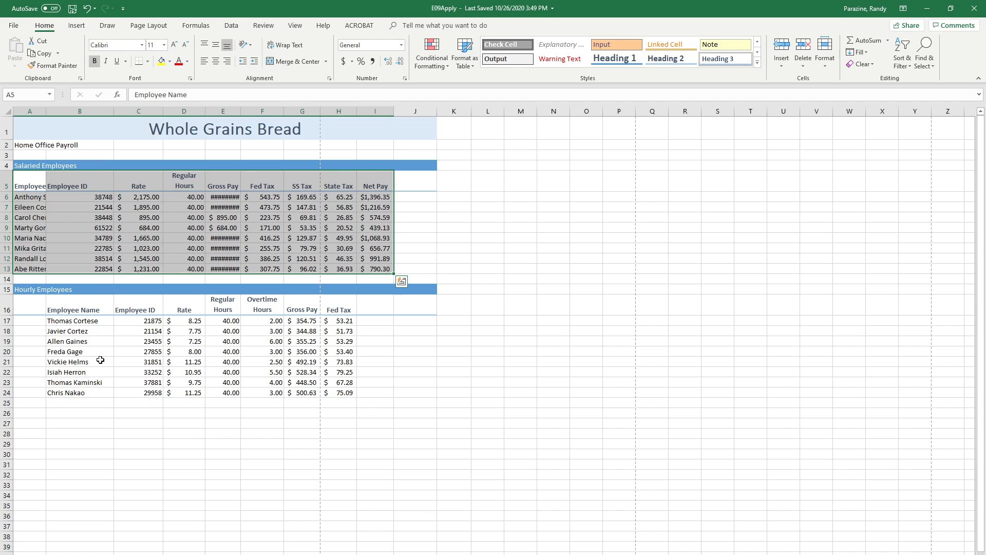
Move the hourly employees table B16:H24 one column to the left so it starts in A16
left_click(67, 305)
left_click_drag(72, 304, 332, 392)
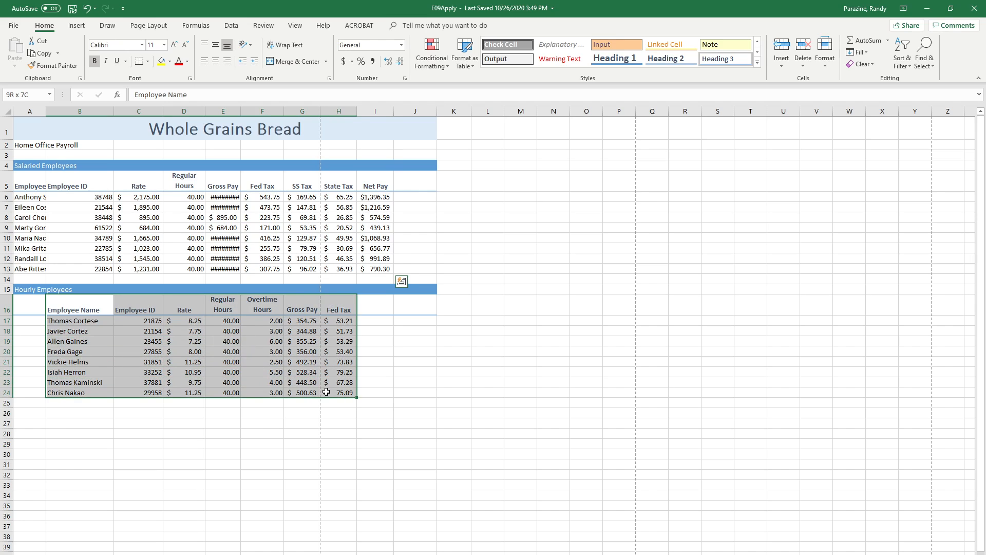
right_click(307, 354)
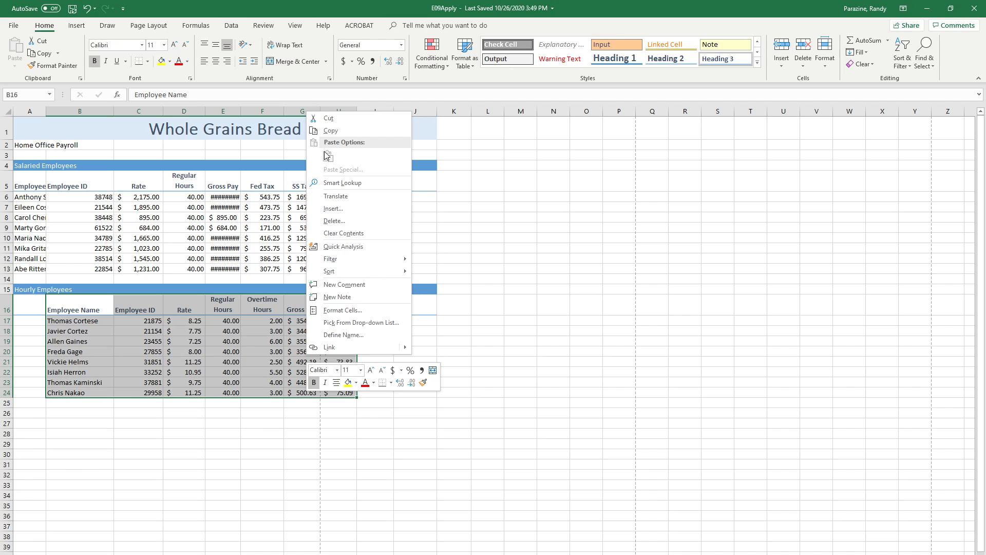
left_click(330, 118)
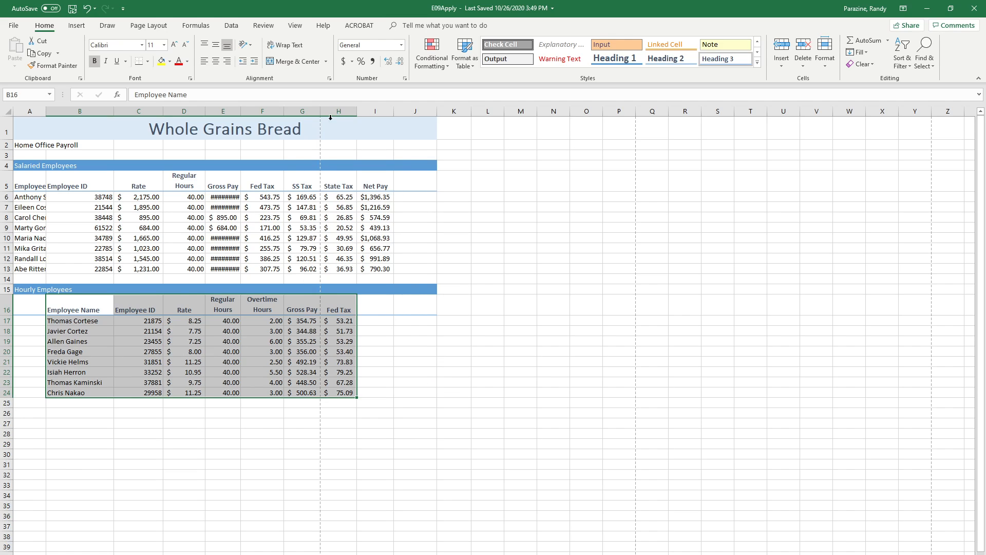
left_click(25, 306)
right_click(27, 306)
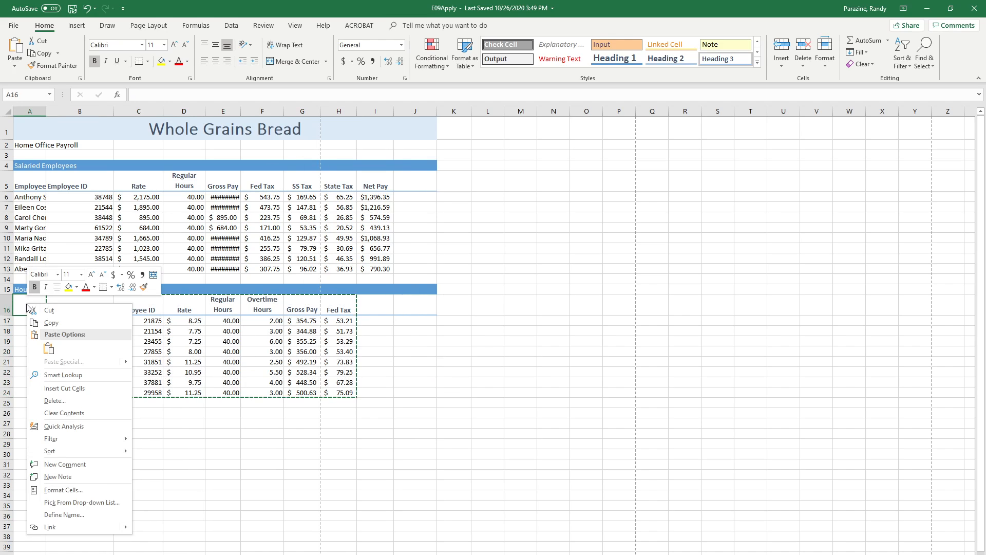
left_click(49, 348)
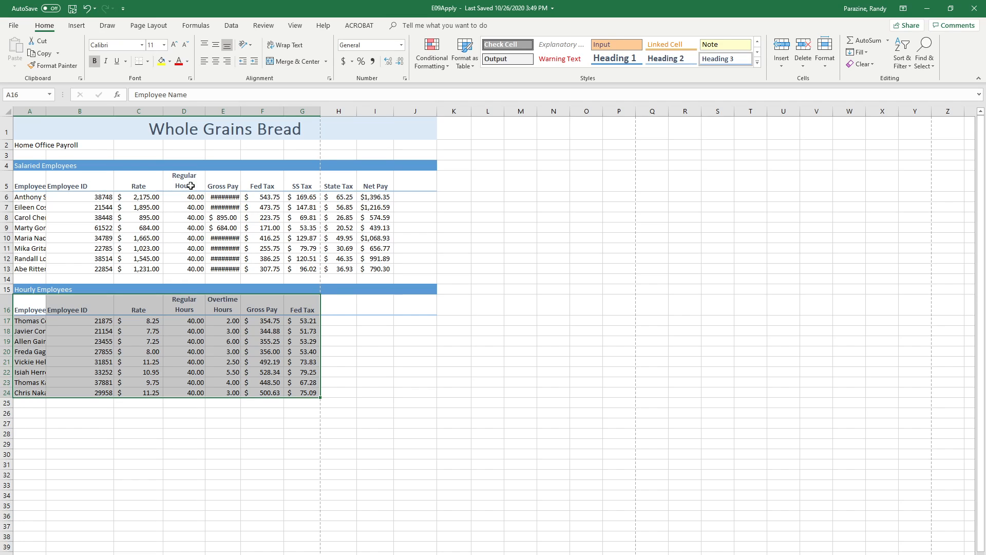
AutoFit the width of all columns in the worksheet
left_click(5, 110)
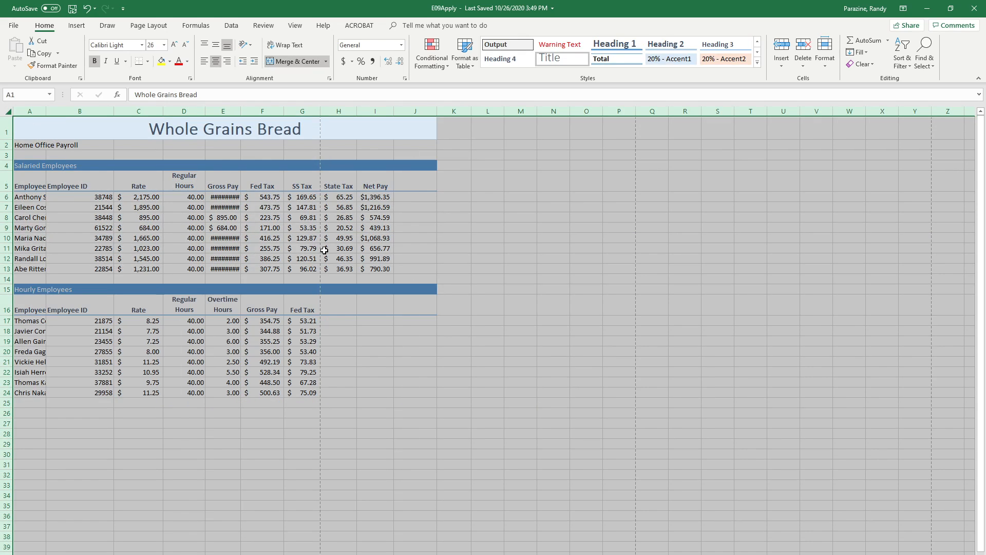
double_click(239, 110)
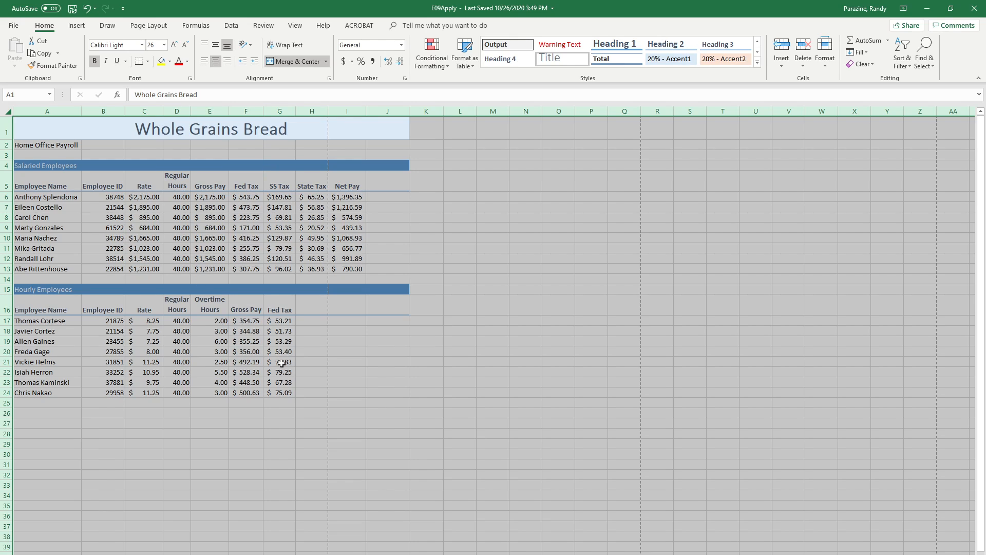
left_click(319, 310)
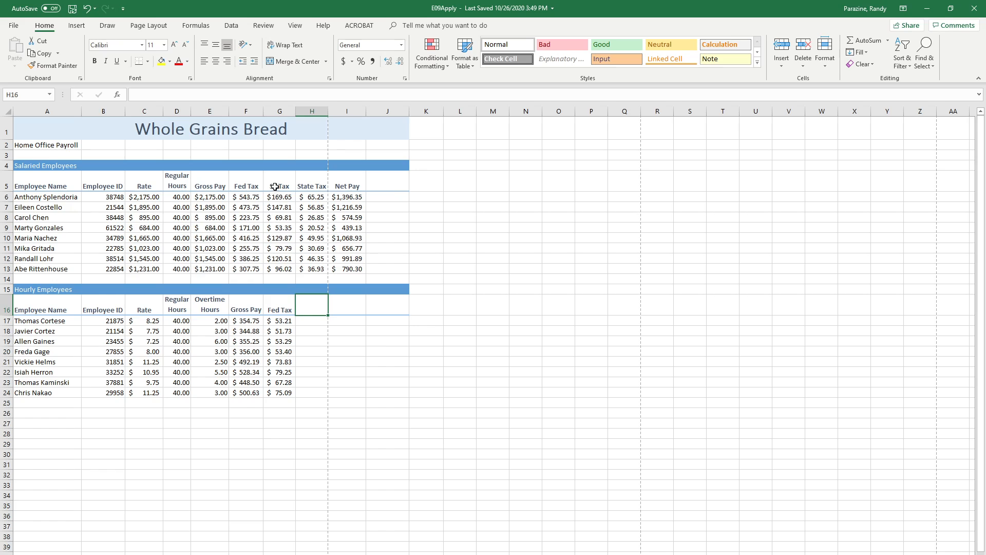
Copy the salaried table's SS Tax, State Tax and Net Pay columns, G5:I13, to H16:J24 in the hourly table
left_click_drag(274, 183, 329, 266)
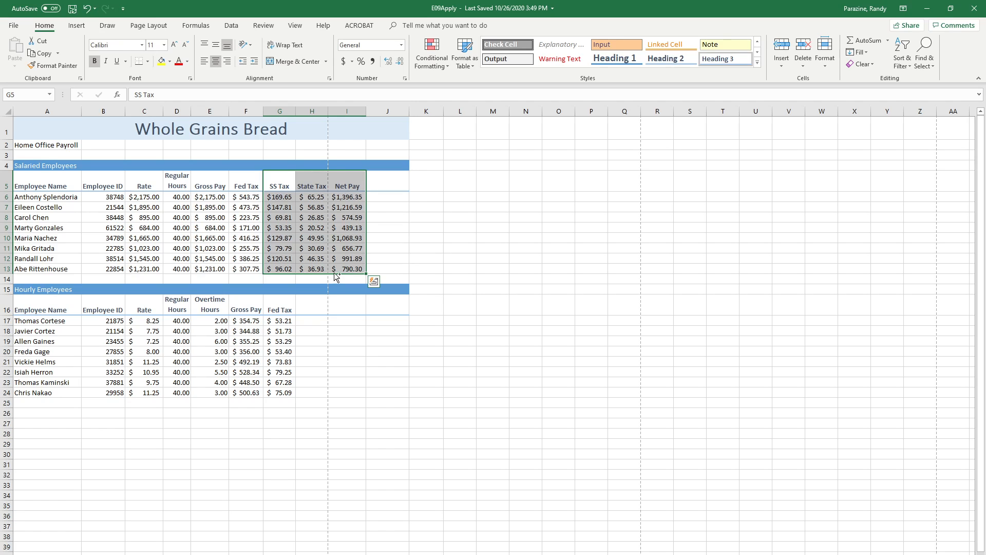
left_click_drag(332, 277, 371, 386)
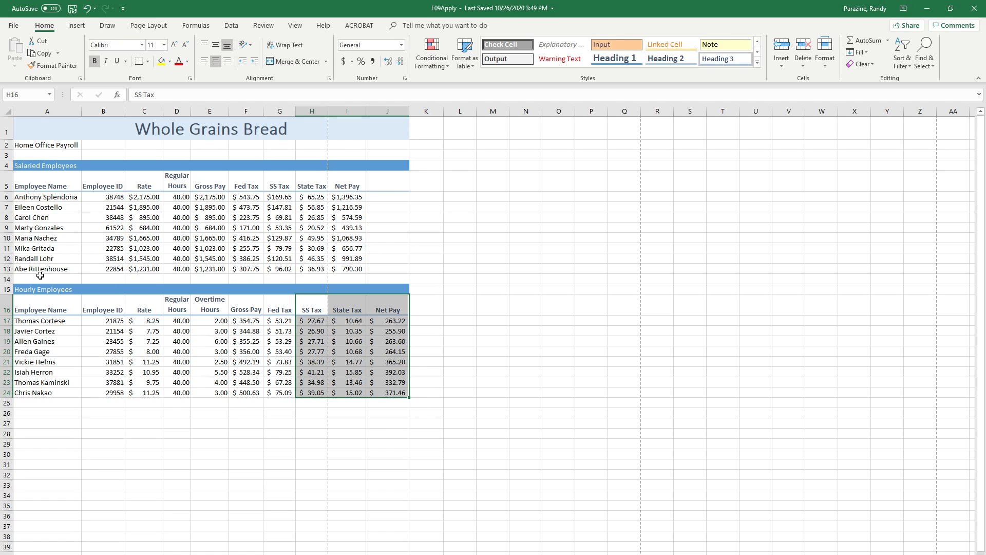
Insert a blank row above row 12 in the salaried employees table
left_click(2, 258)
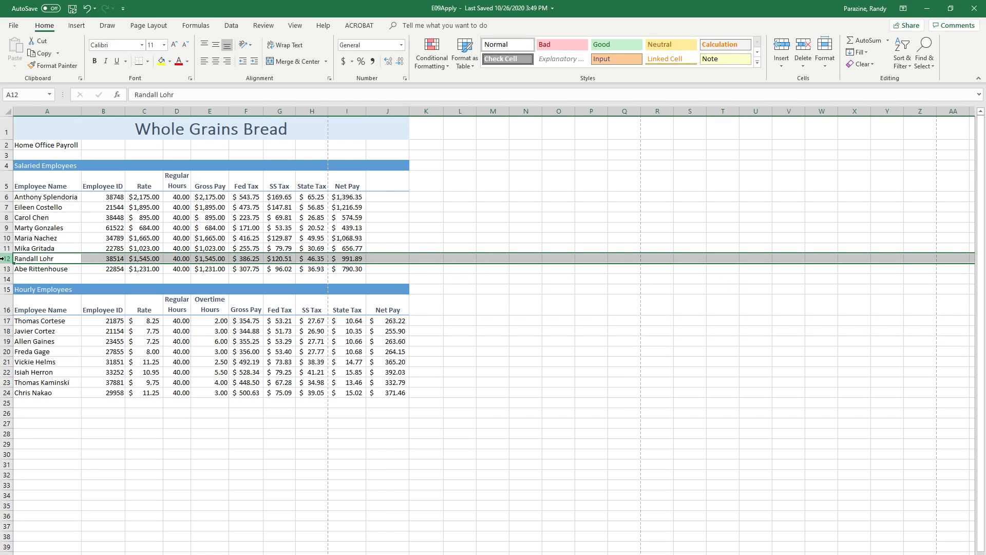
right_click(2, 259)
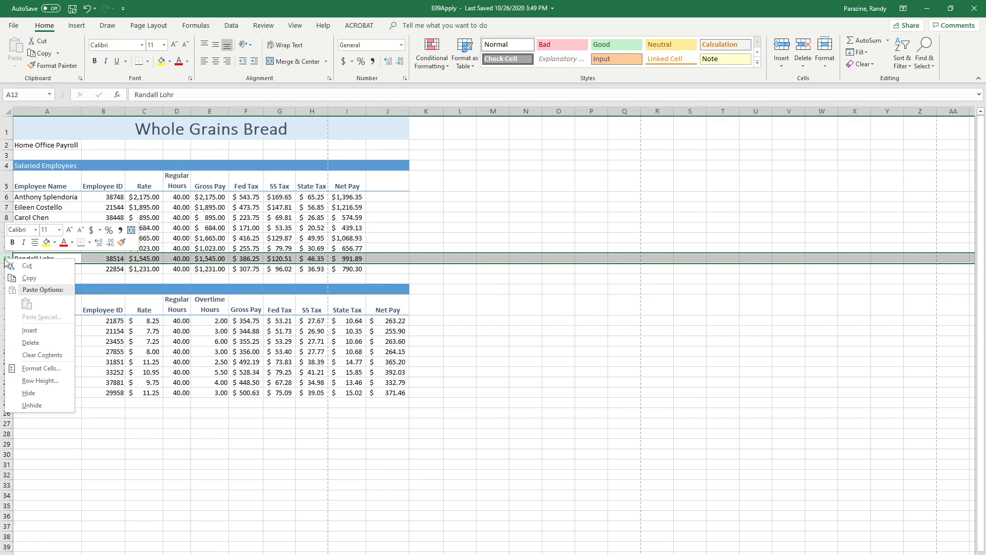
left_click(28, 330)
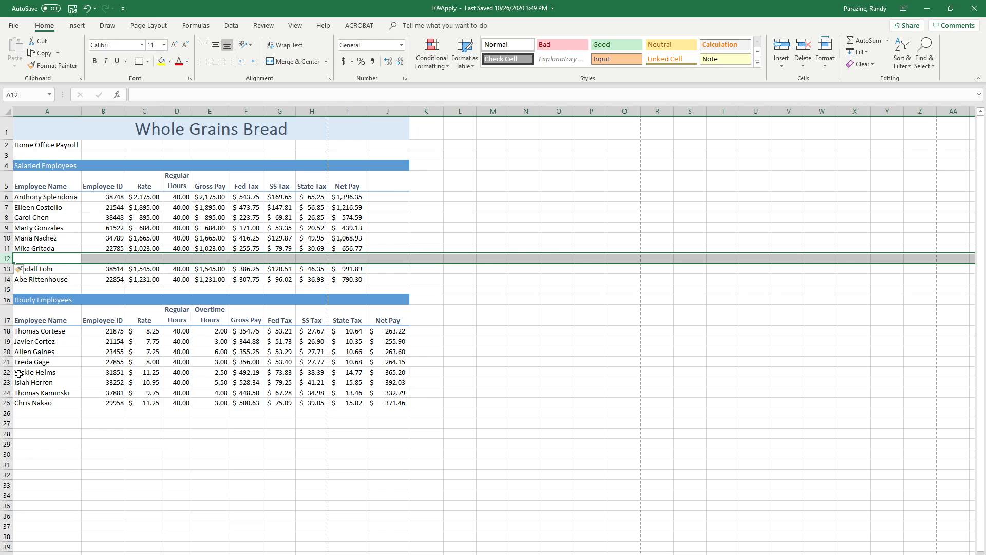
Move the hourly employee's name, ID, rate and regular hours from A22:D22 to A12:D12 in the salaried table
left_click_drag(19, 373, 169, 372)
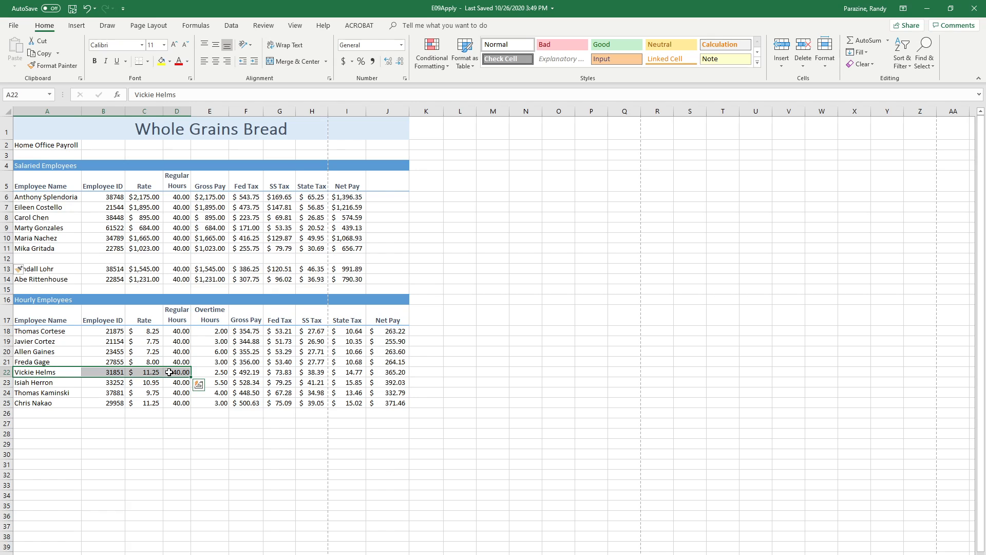
right_click(171, 372)
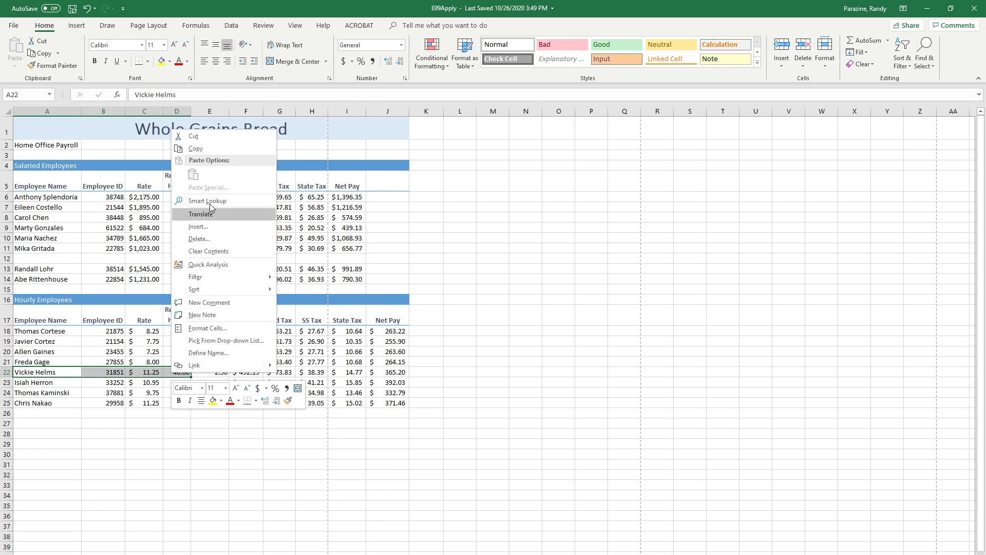
left_click(196, 148)
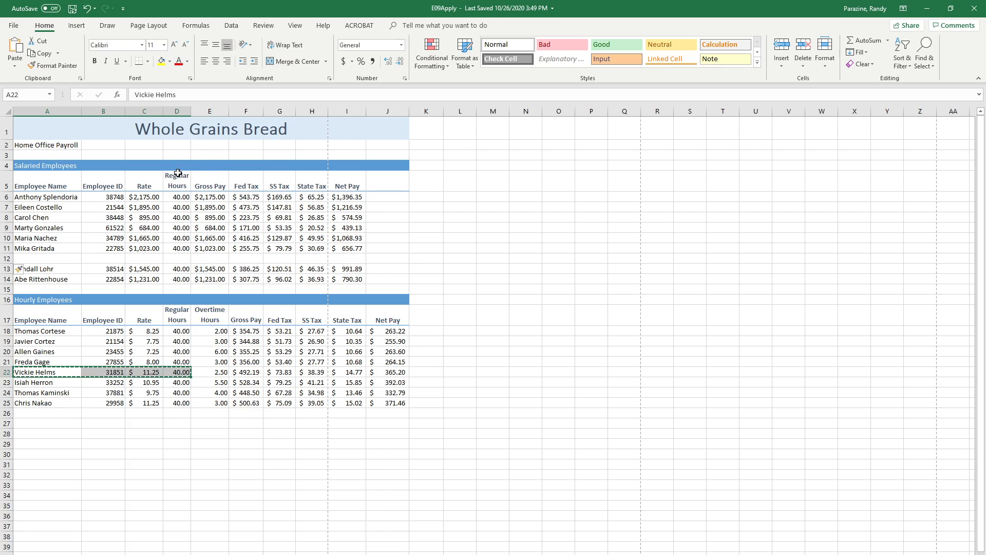
left_click(40, 259)
right_click(41, 258)
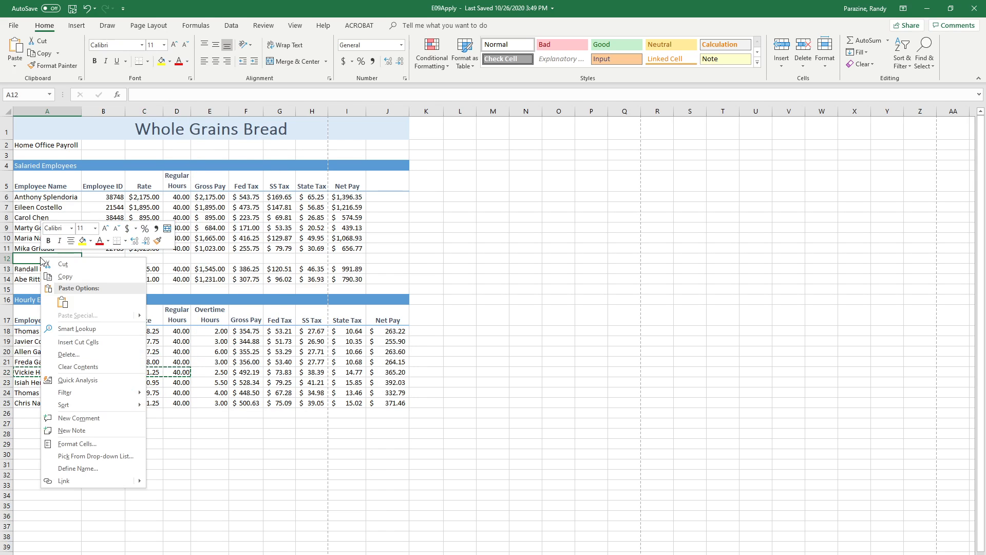
left_click(62, 303)
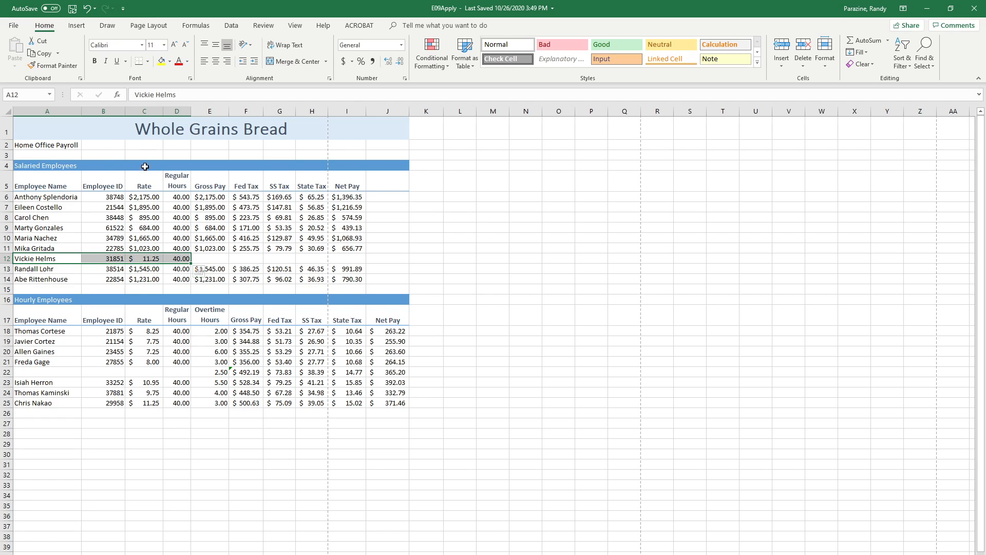
Set the moved employee's rate in C12 to 765
left_click(149, 258)
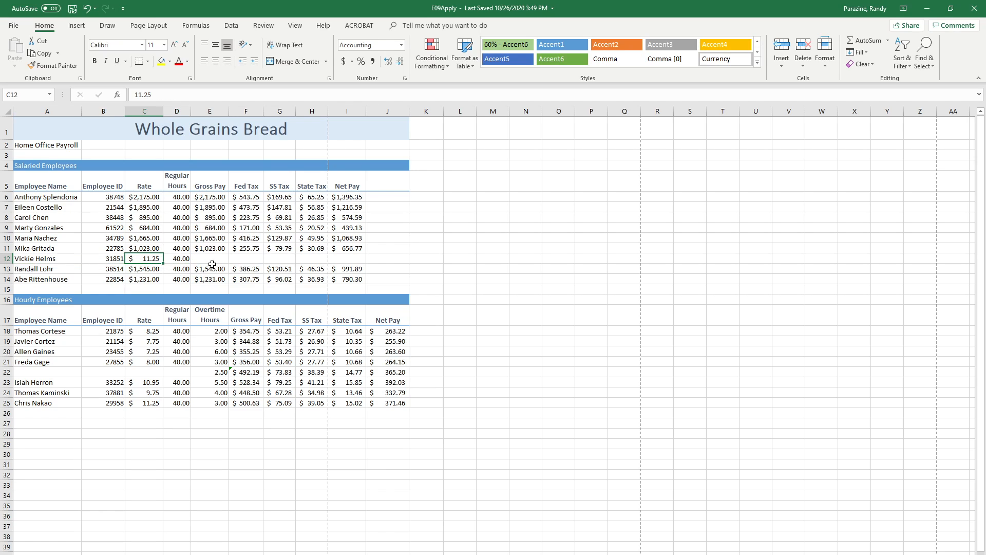
type("765")
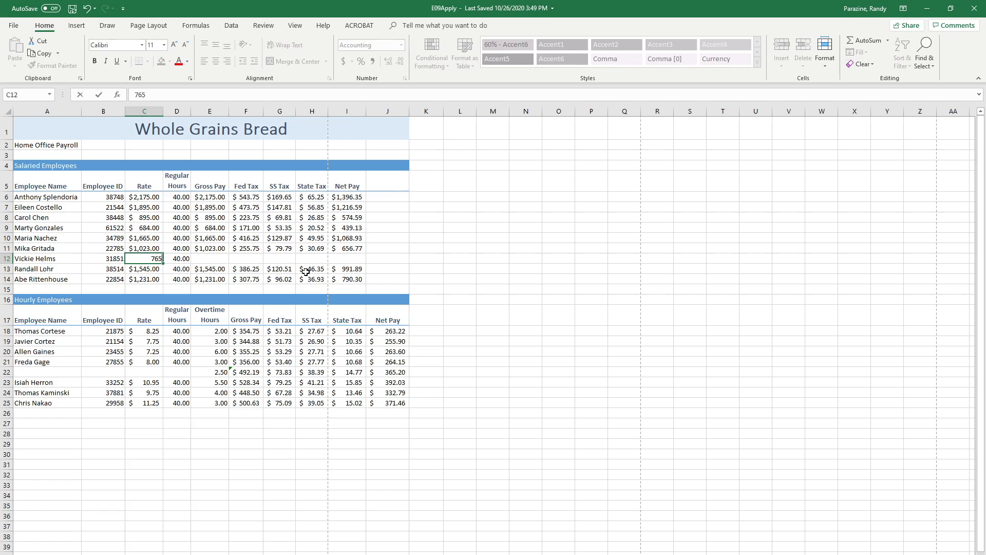
key("Return")
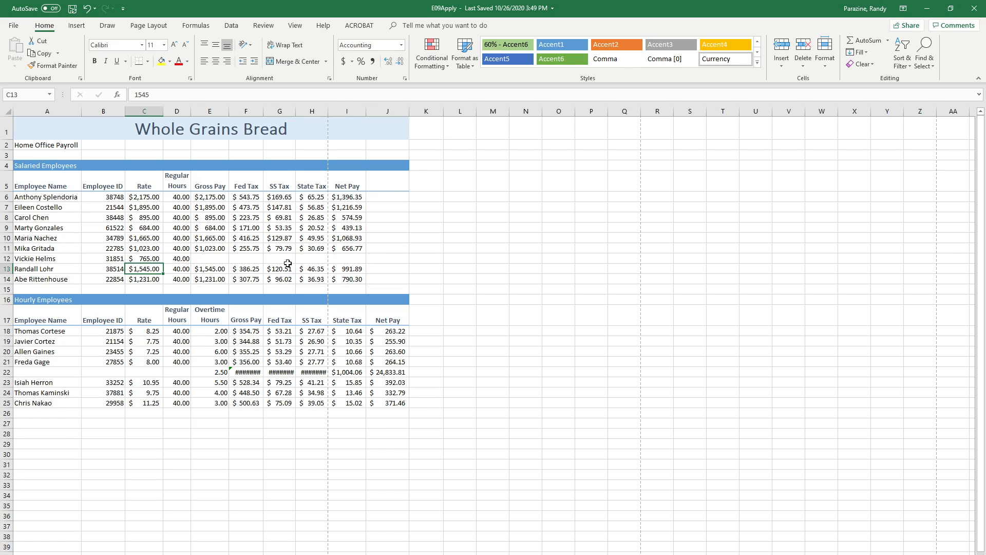
Fill the Gross Pay, Fed Tax, SS Tax, State Tax and Net Pay formulas from row 11 down into row 12
left_click(211, 250)
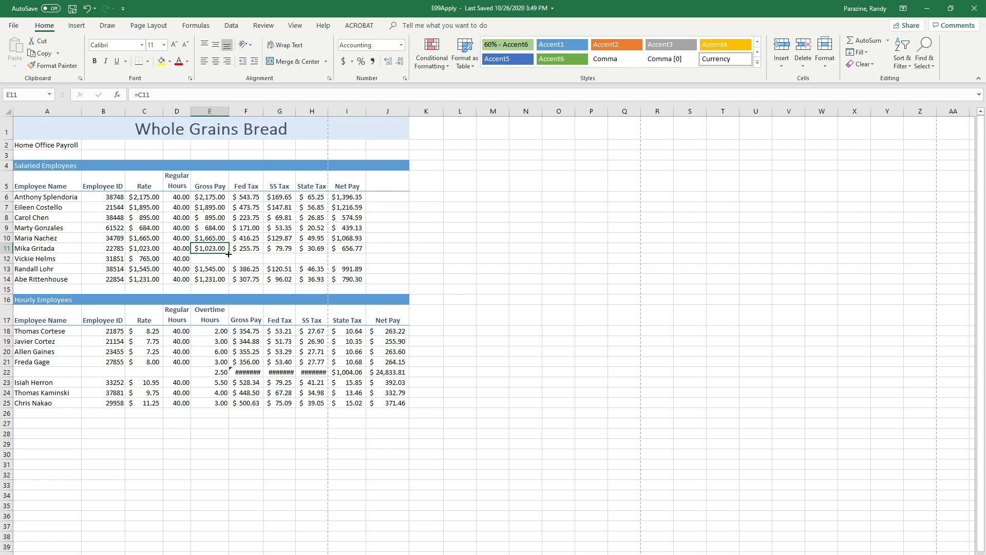
left_click_drag(229, 252, 296, 262)
left_click(242, 252)
left_click(276, 248)
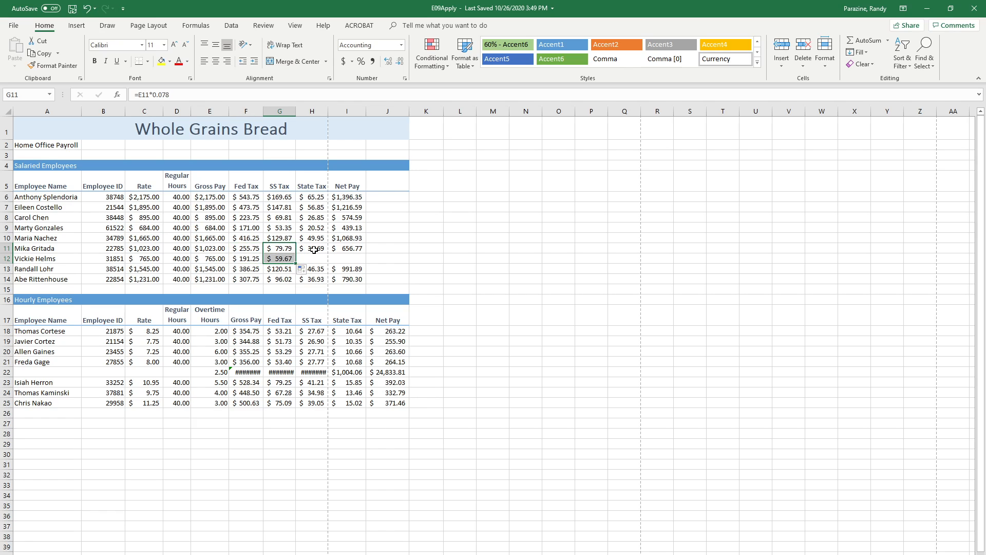
left_click(314, 249)
left_click_drag(328, 256, 366, 261)
left_click(344, 248)
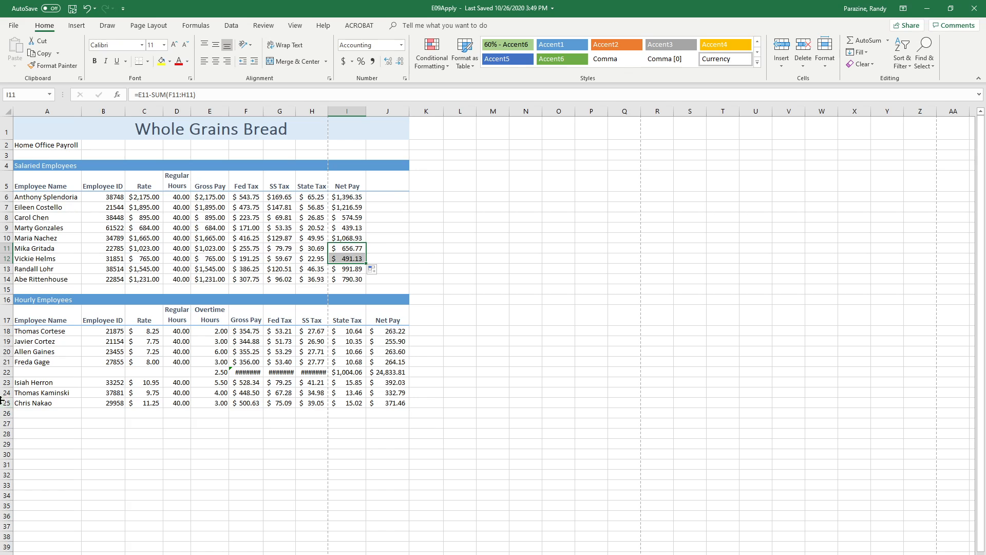
Delete the leftover row 22 of the moved employee from the hourly employees table
left_click(4, 371)
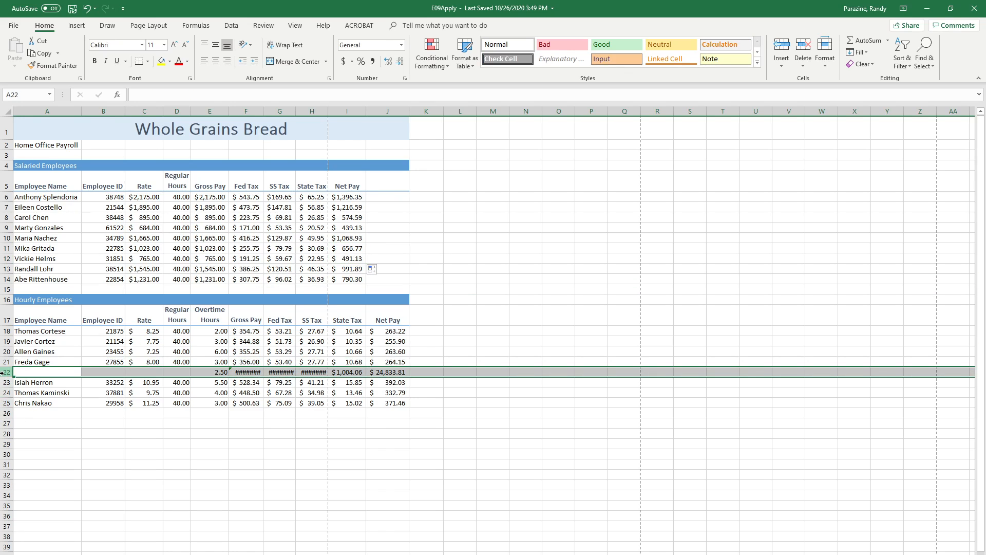
right_click(2, 372)
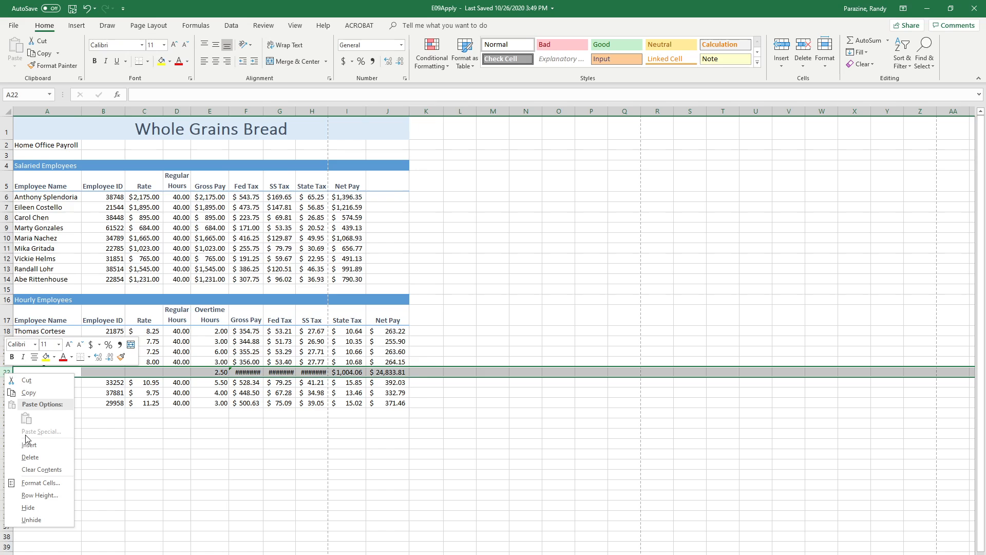
left_click(30, 457)
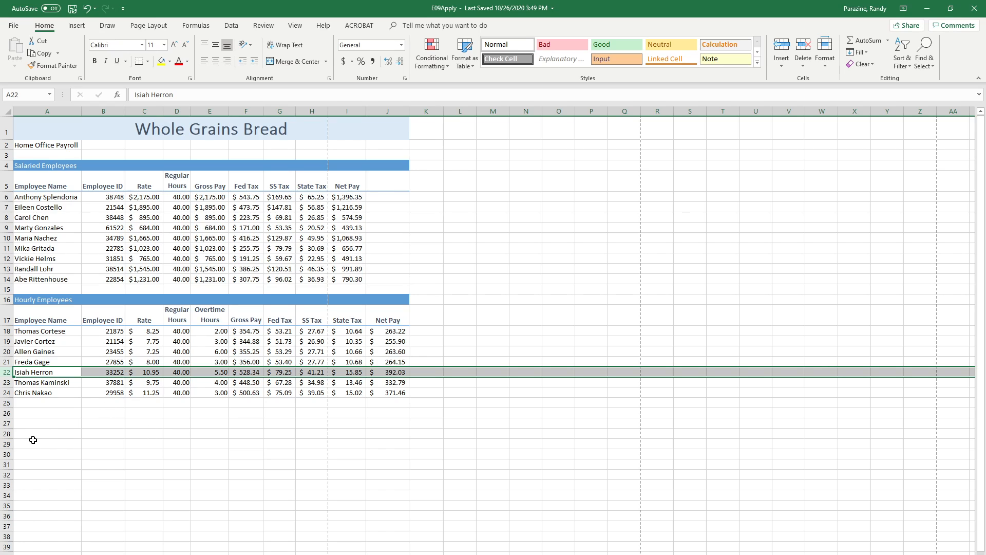
Hide the blank row 15 between the salaried and hourly employees tables
left_click(6, 290)
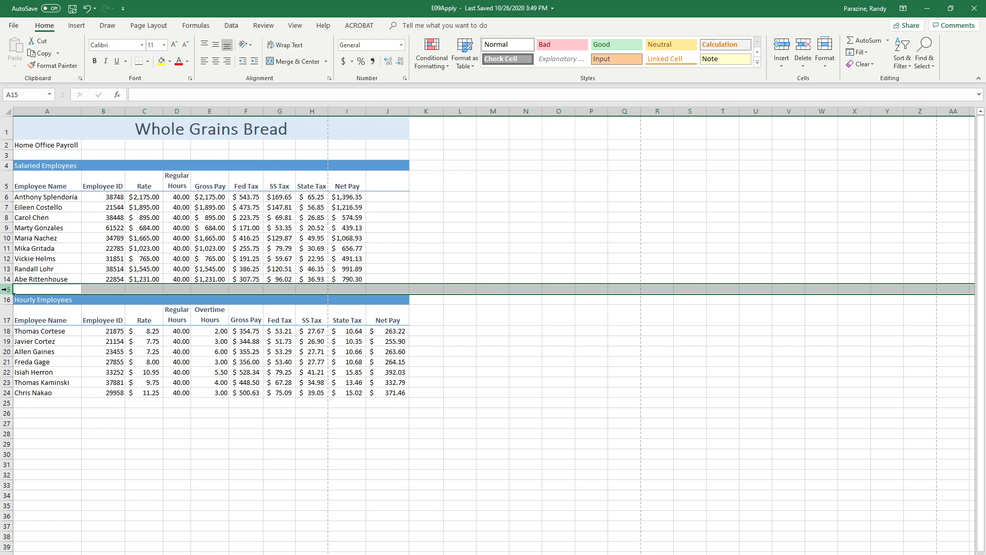
right_click(5, 290)
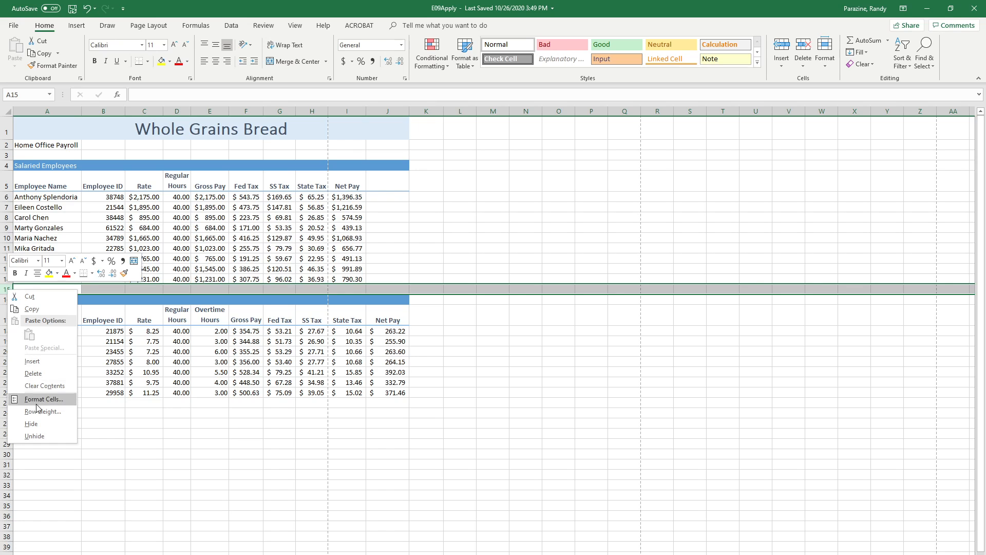
left_click(32, 424)
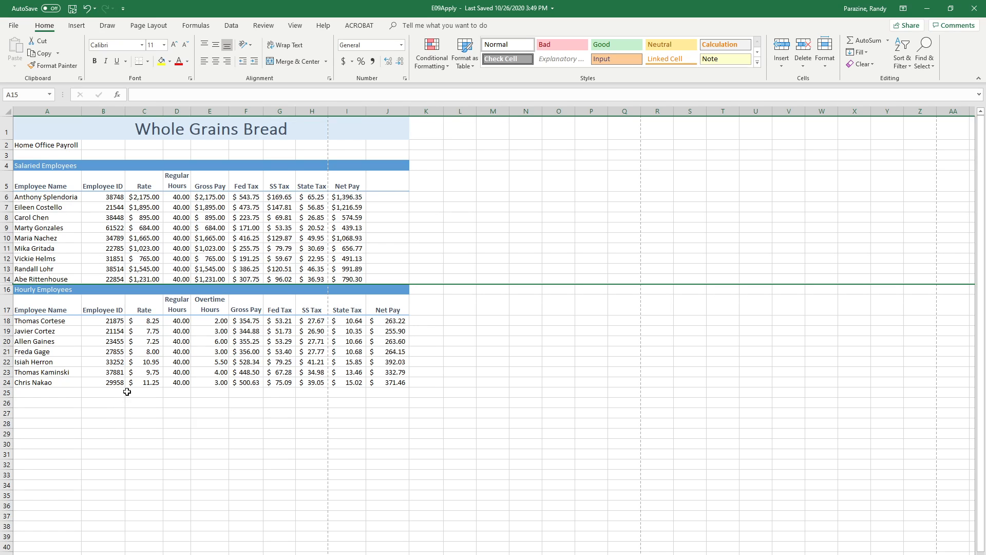
Hide column B, which holds the employee IDs
left_click(110, 109)
right_click(110, 109)
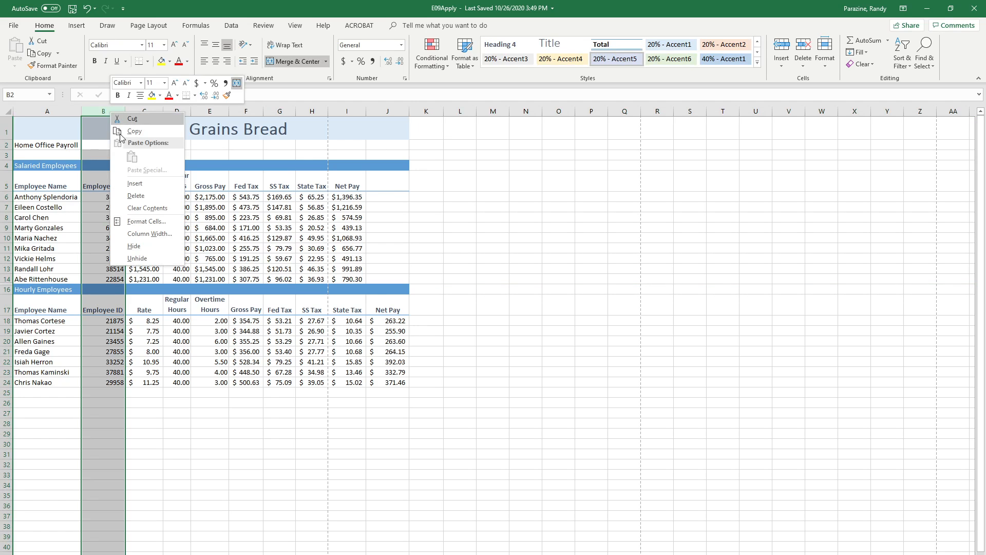
left_click(136, 246)
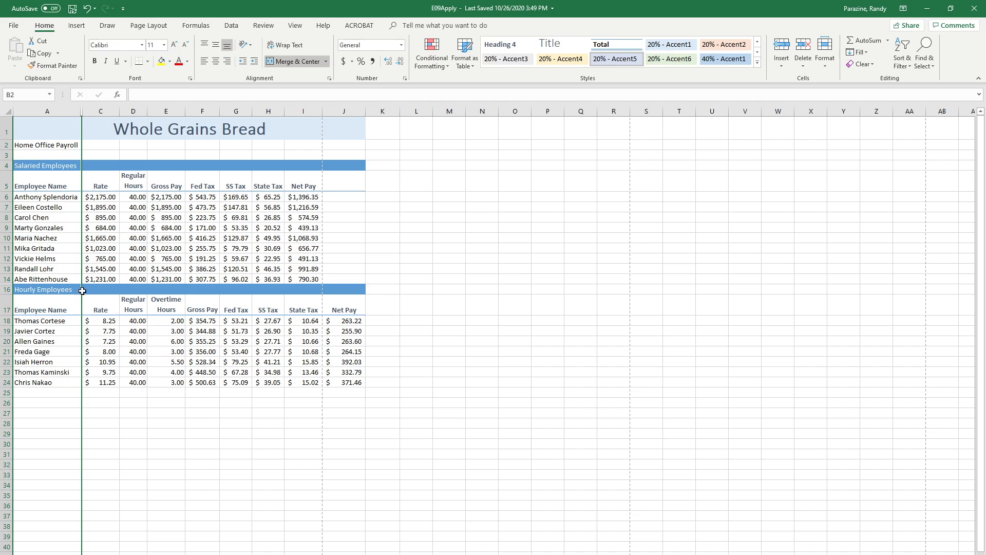
Copy the hourly employees table A17:J24 and paste it transposed starting at A27
left_click_drag(35, 305, 332, 379)
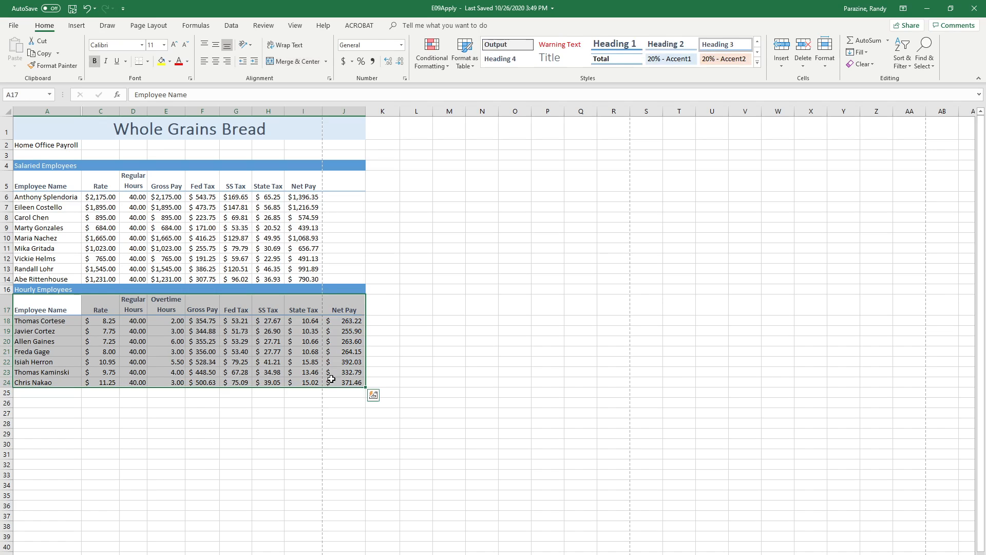
right_click(296, 350)
left_click(312, 366)
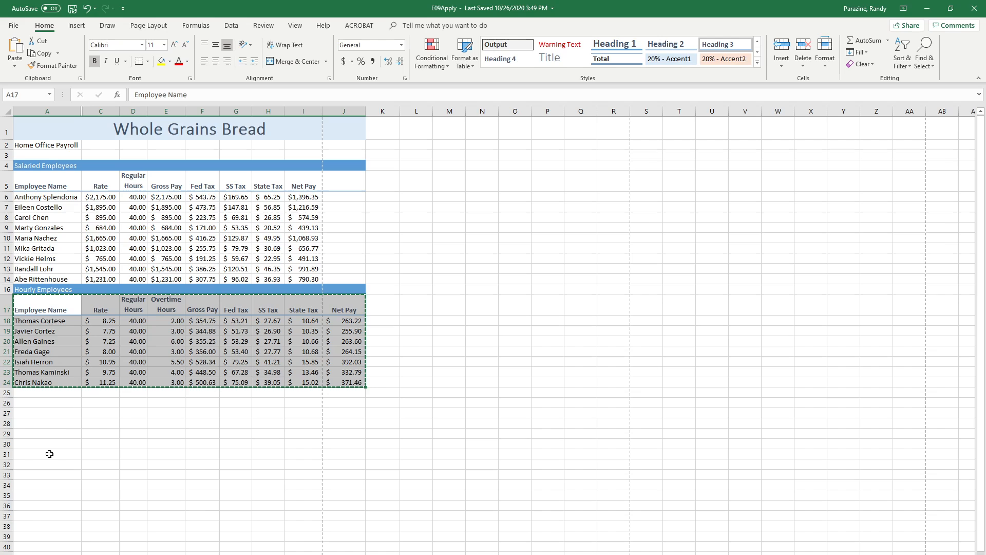
left_click(41, 415)
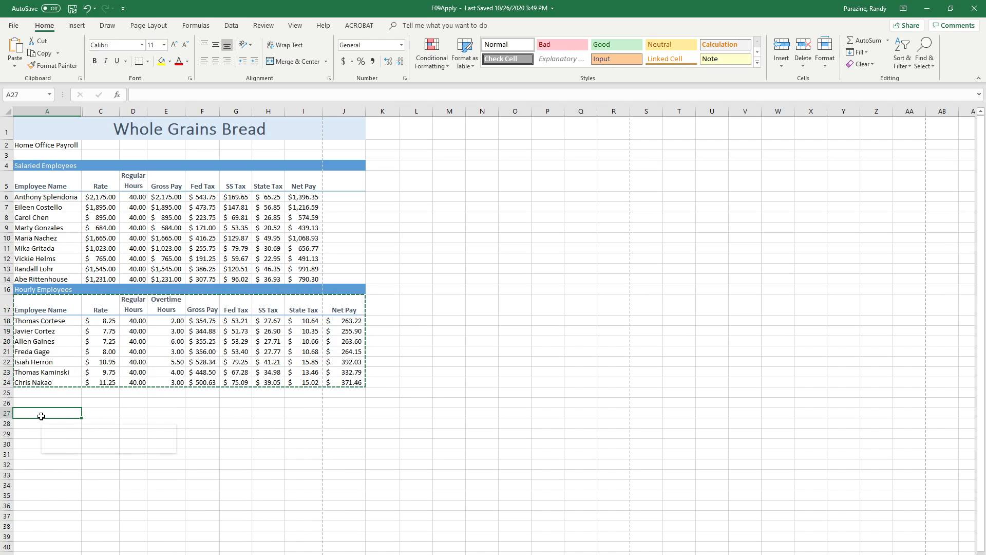
right_click(43, 417)
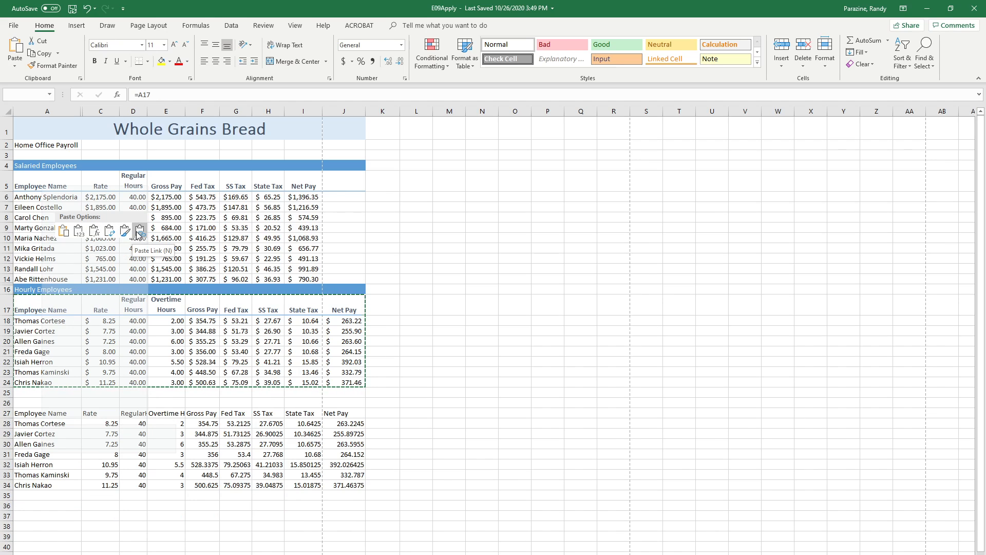
left_click(110, 232)
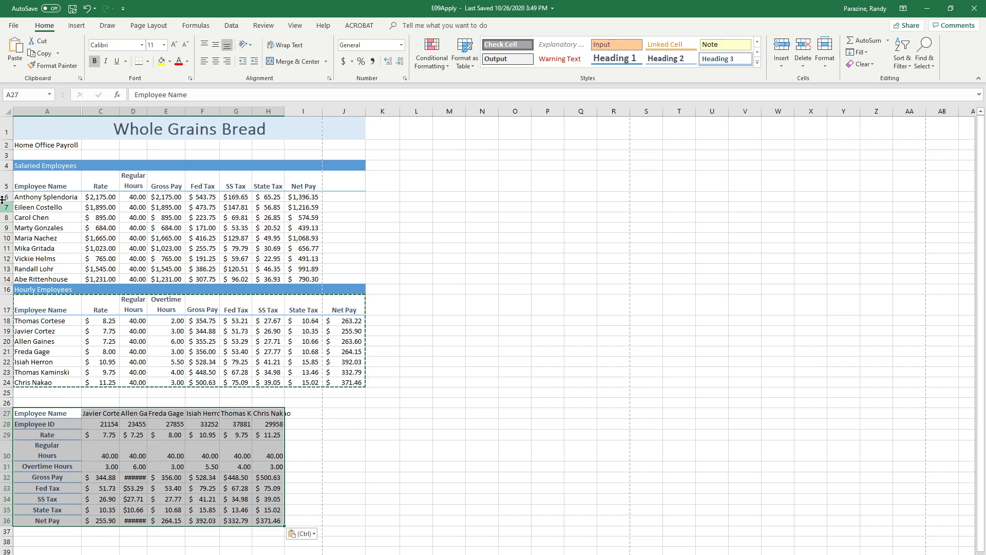
Try auto-fitting the widths of all worksheet columns at once to their contents
left_click(7, 112)
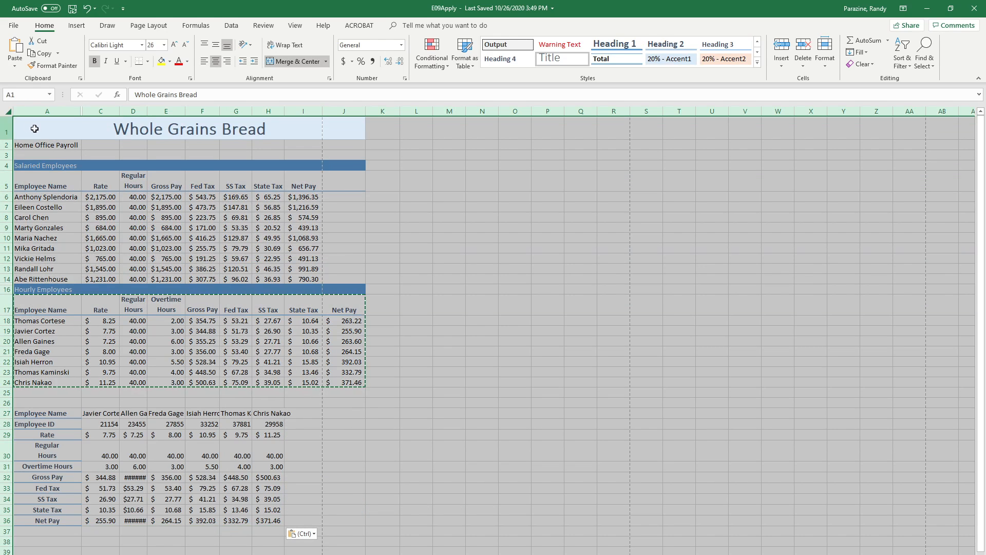
double_click(284, 112)
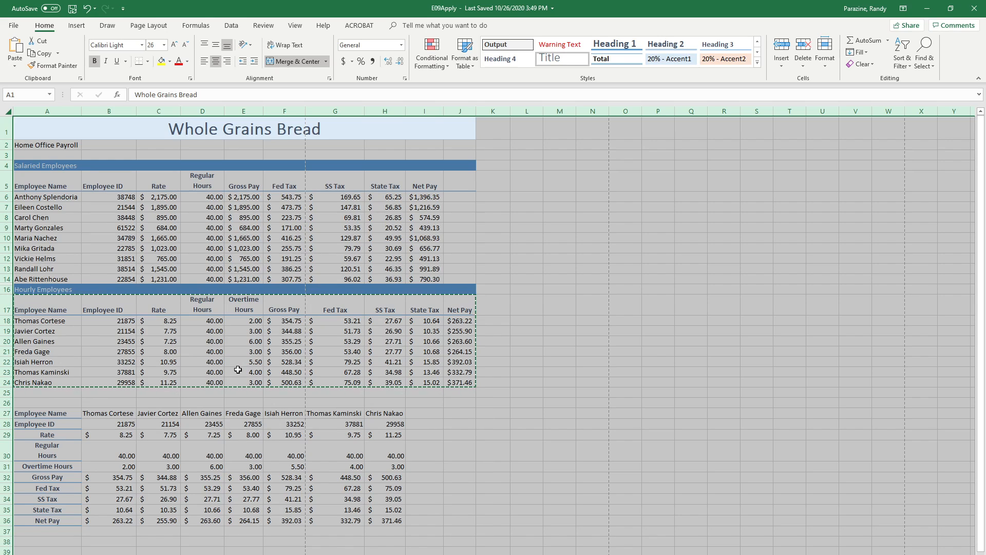
left_click(217, 394)
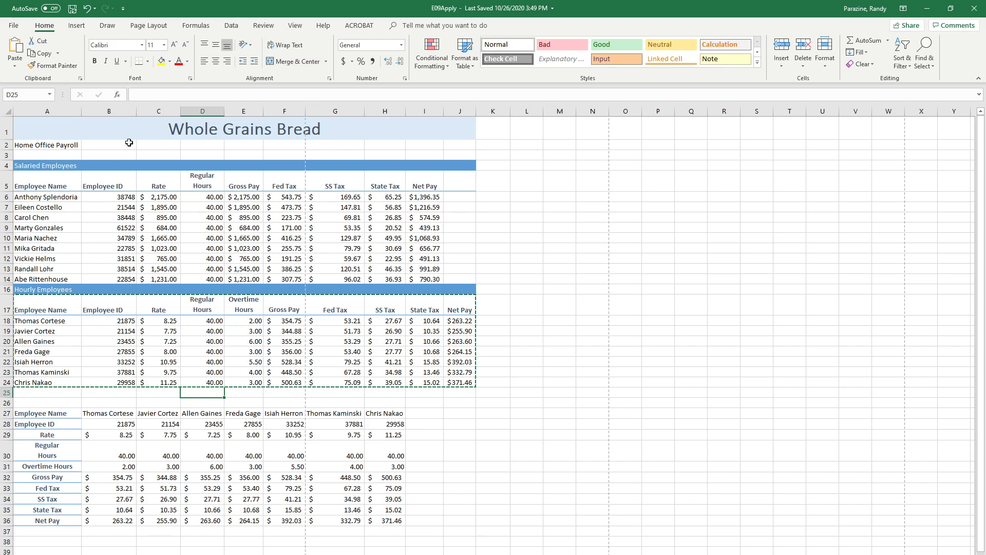
Hide the Employee ID column B again after the all-column AutoFit
left_click(107, 110)
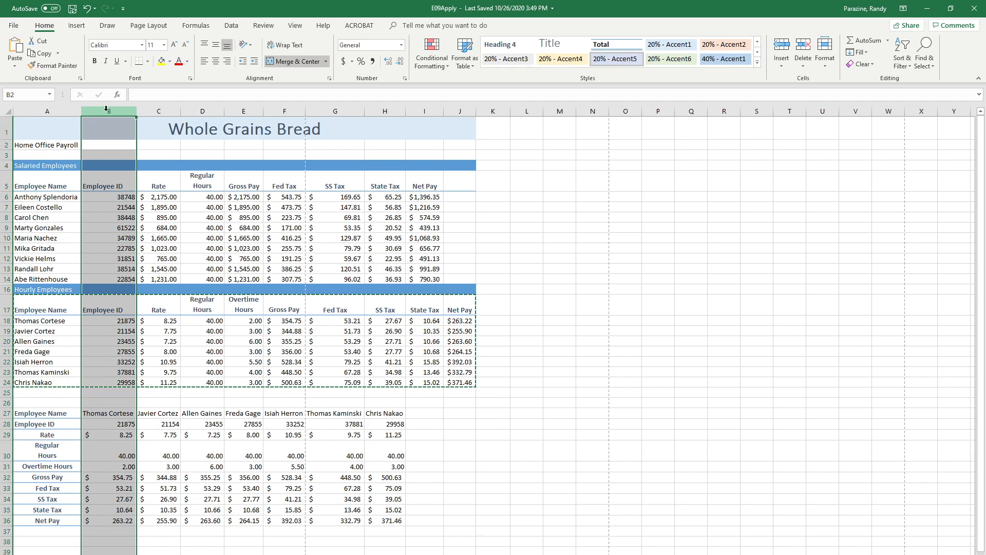
right_click(108, 111)
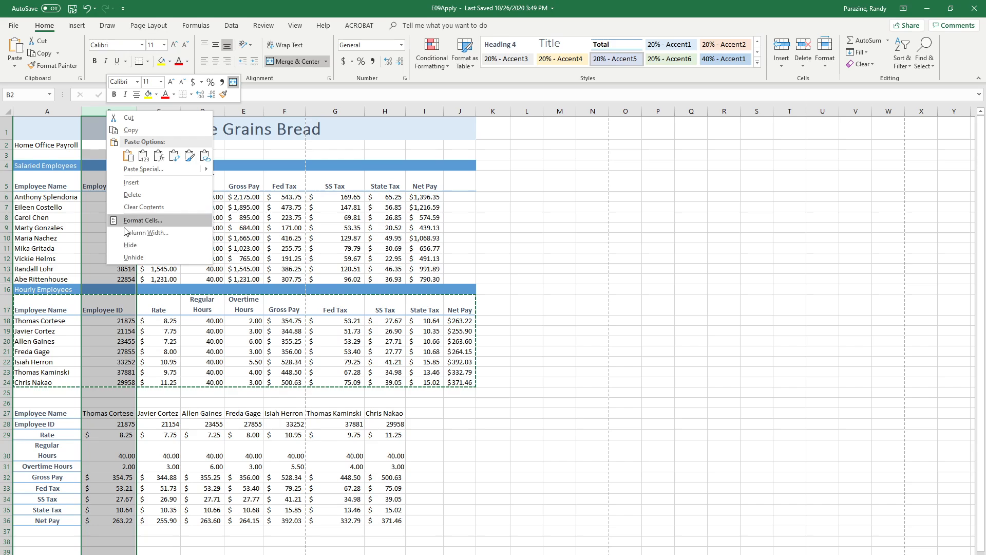
left_click(131, 245)
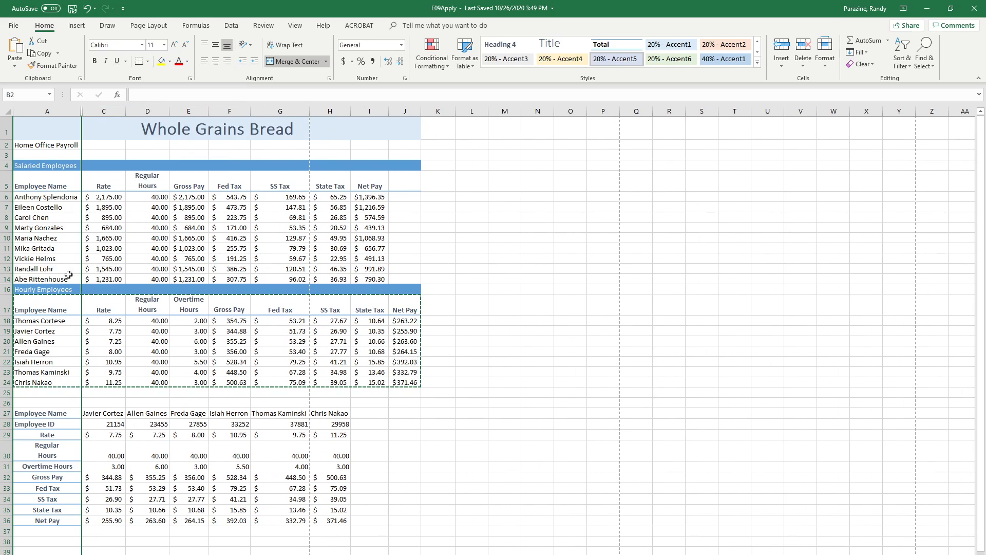
left_click(477, 258)
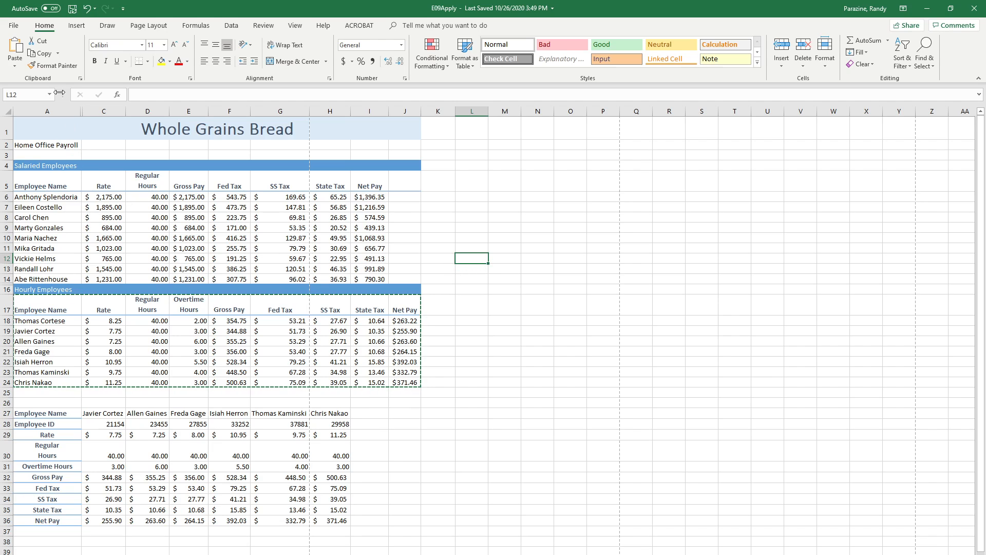
Undo the repeated hiding of column B and the AutoFit of all columns
left_click(85, 9)
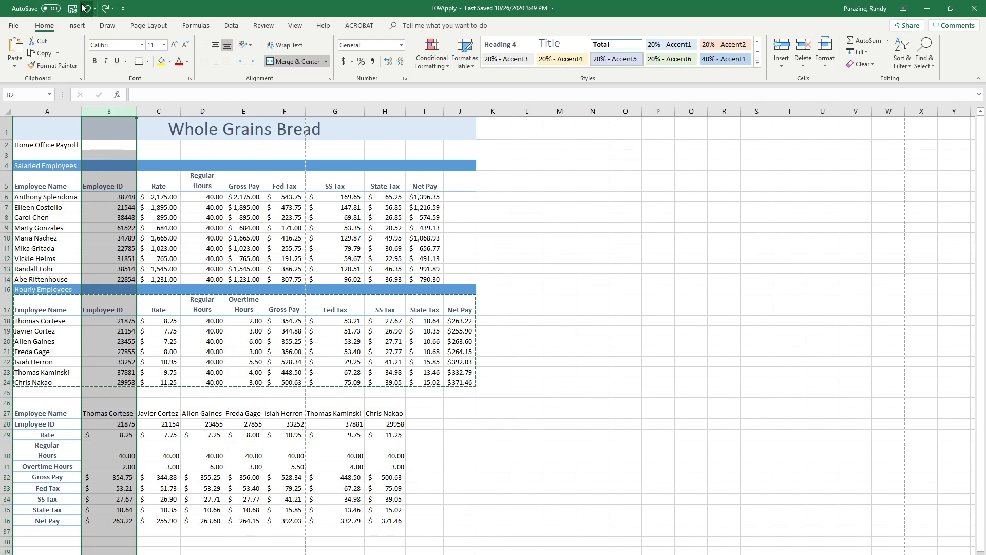
left_click(85, 8)
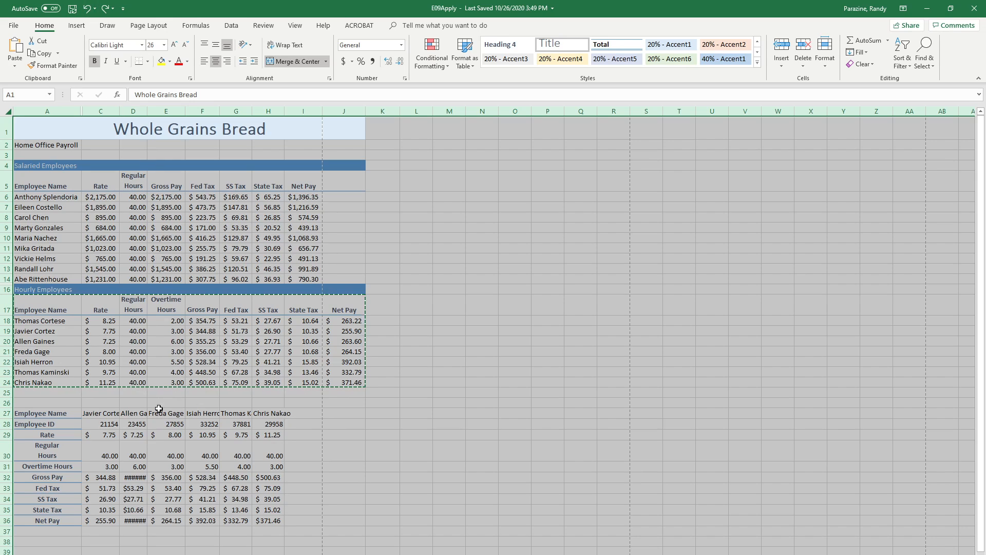
left_click(178, 397)
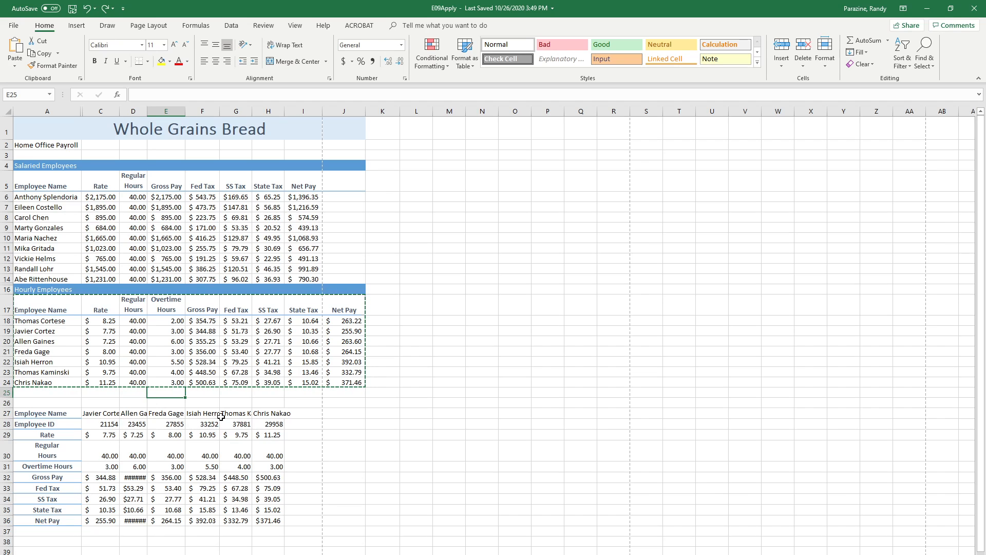
AutoFit columns C through I one by one to their contents, leaving column B hidden
double_click(120, 110)
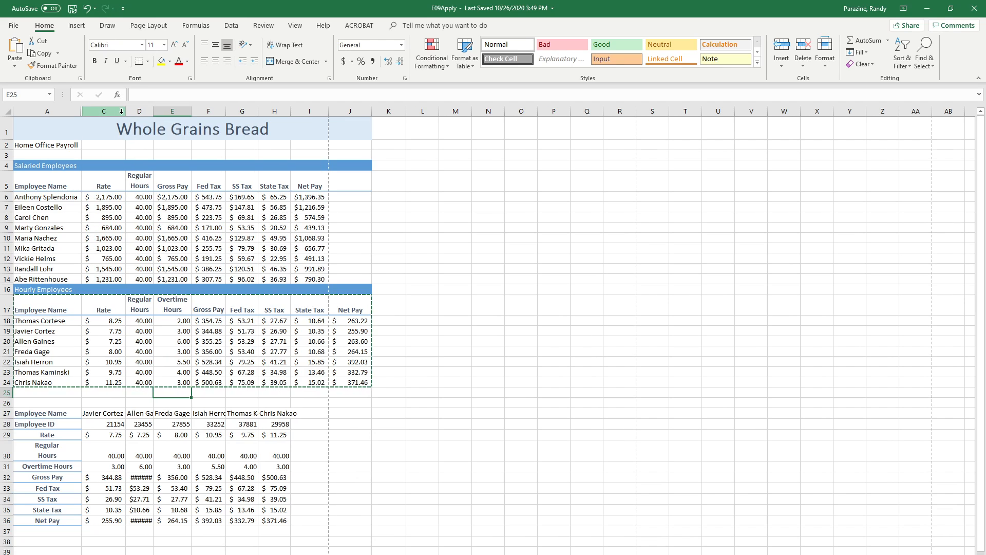
double_click(154, 110)
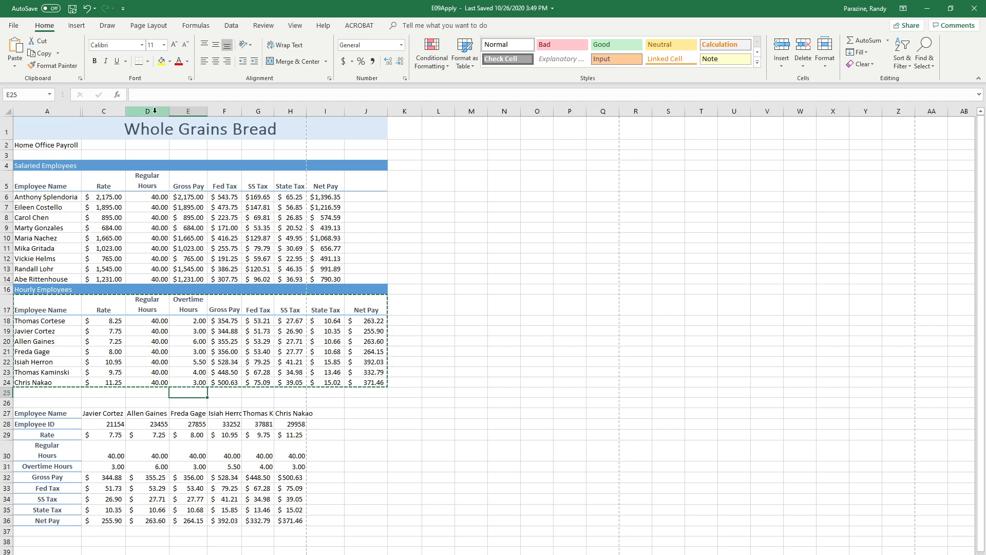
double_click(208, 111)
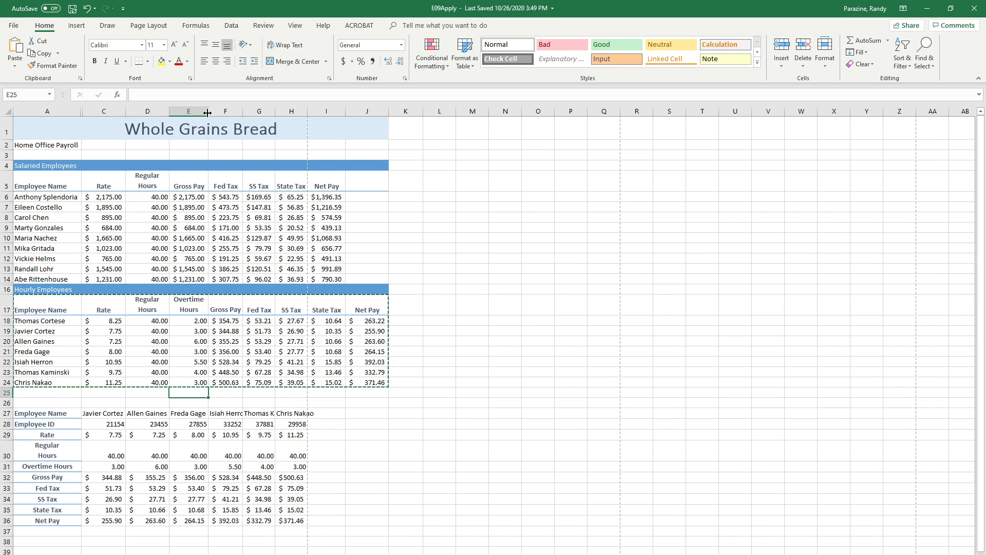
double_click(243, 112)
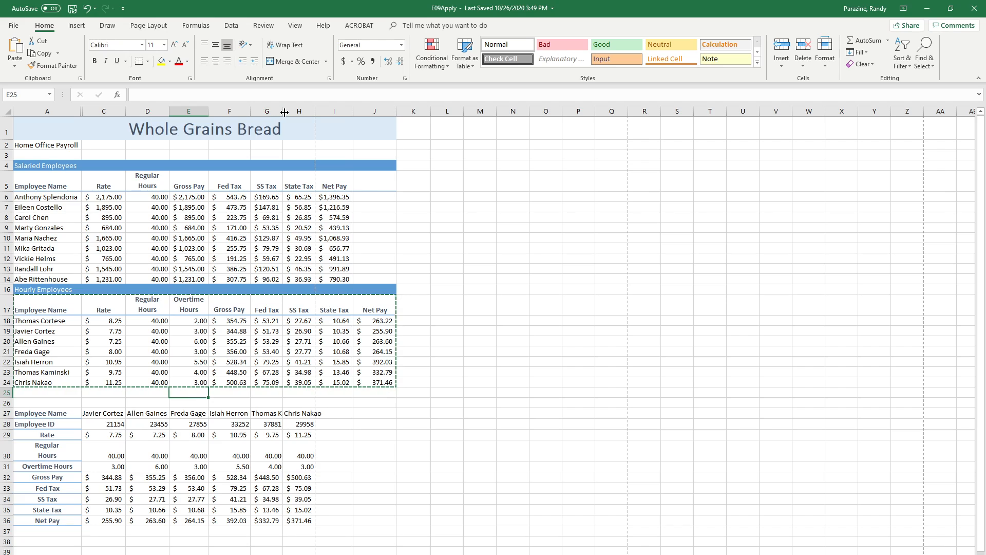
double_click(283, 111)
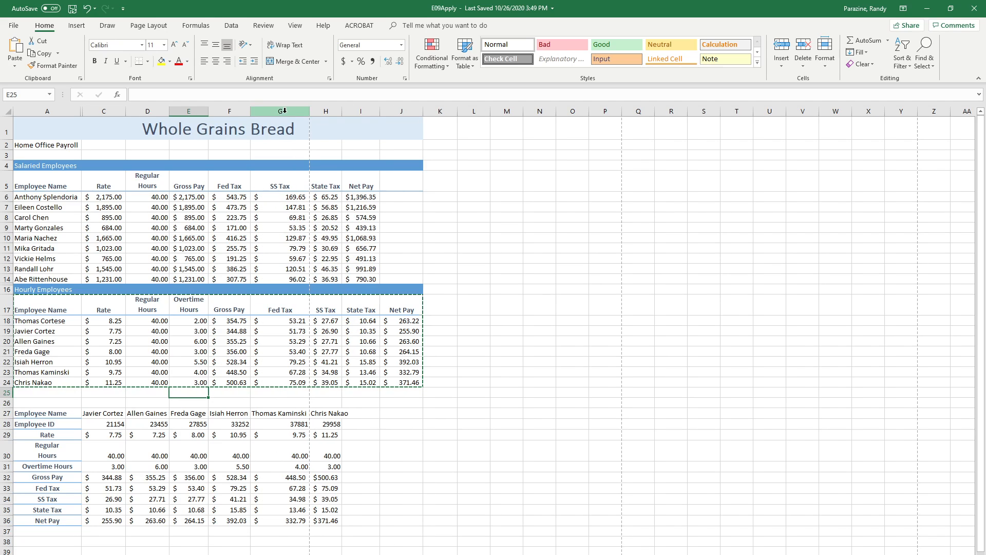
double_click(342, 111)
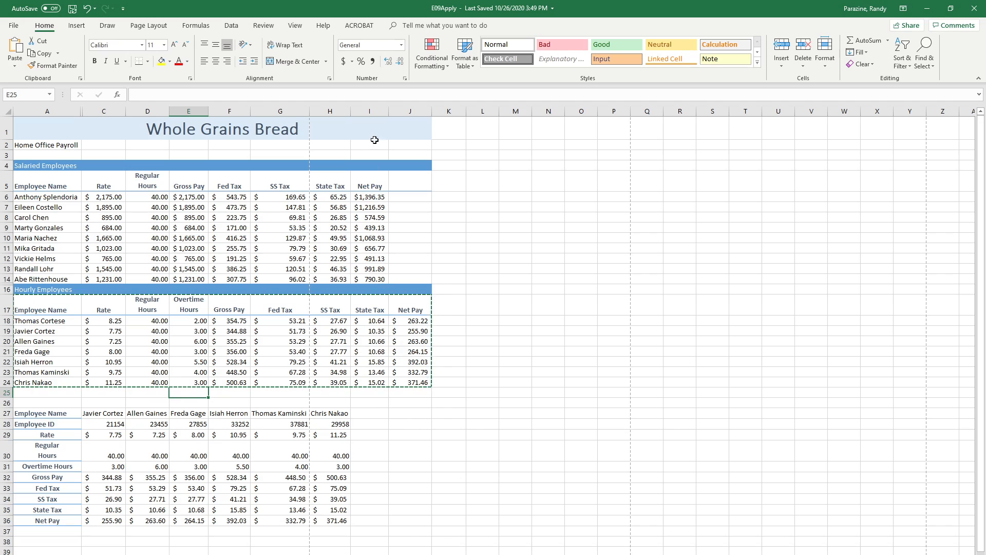
double_click(388, 110)
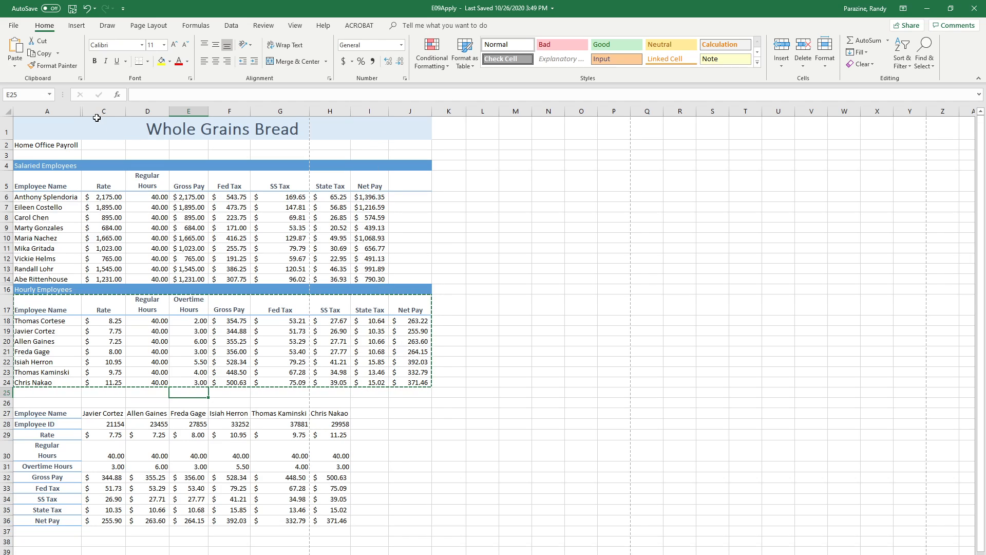